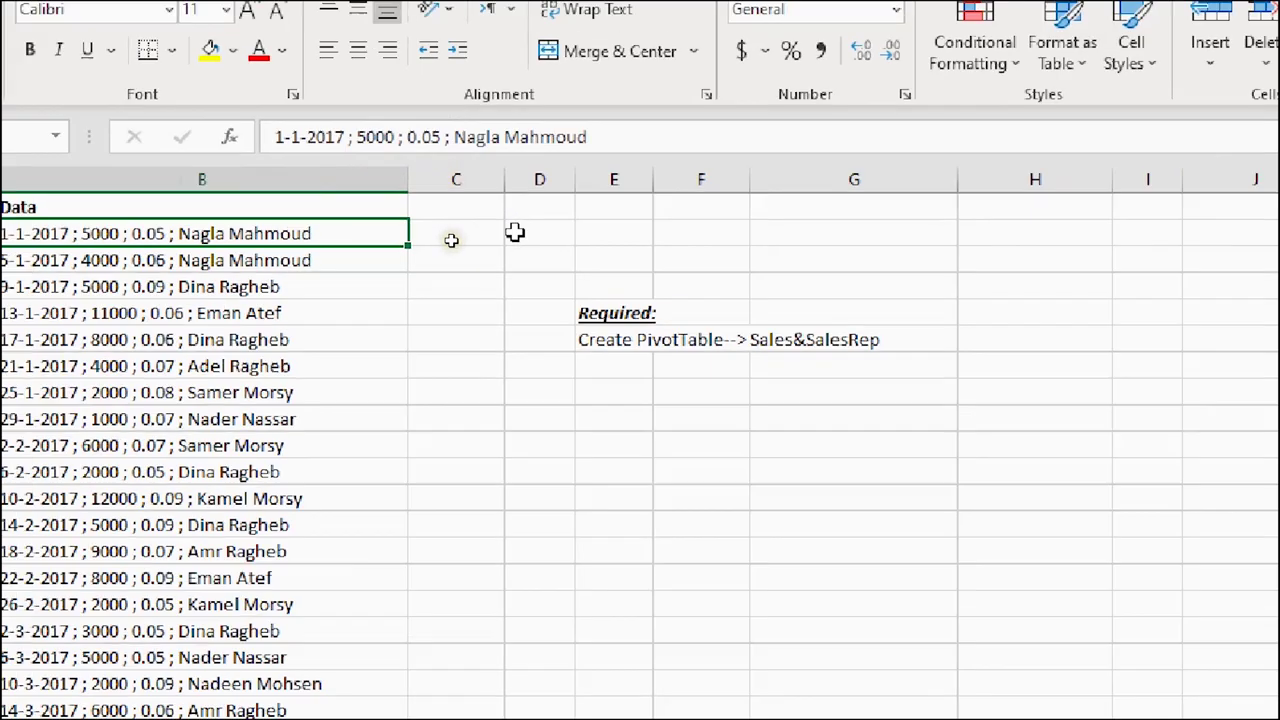
Widen column E to fit the PivotTable requirement text
key(alt)
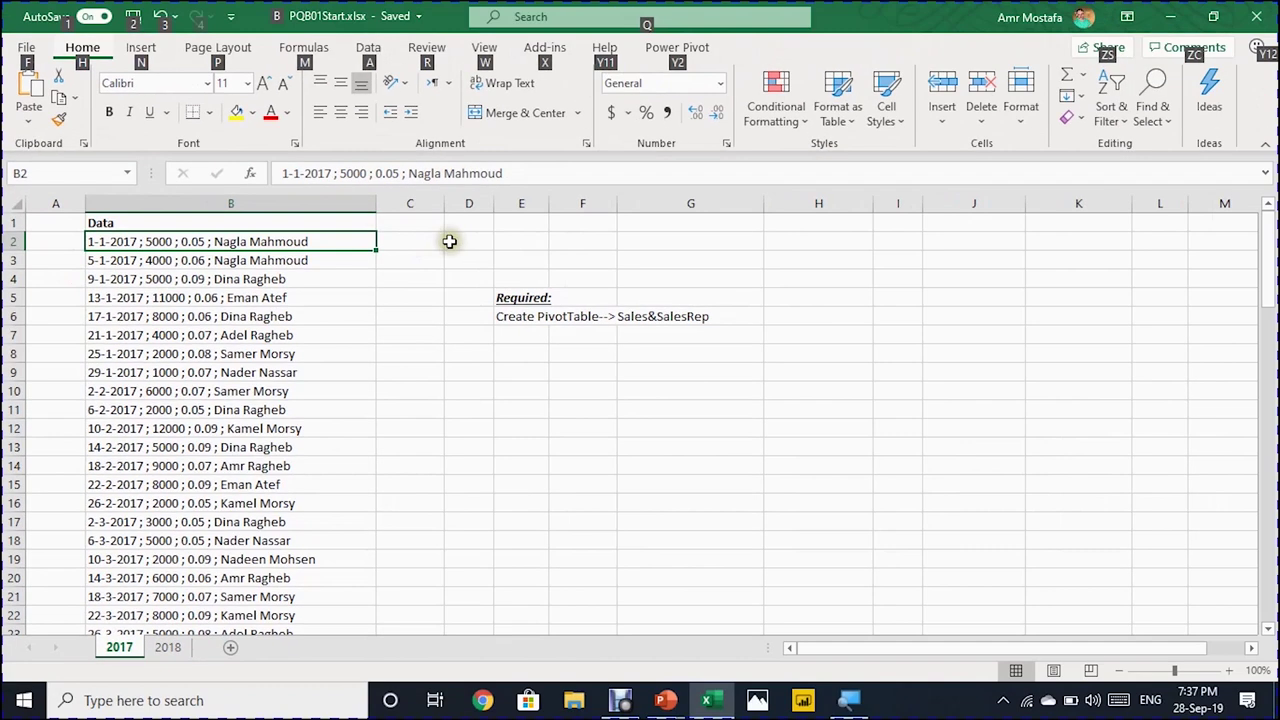
key(Escape)
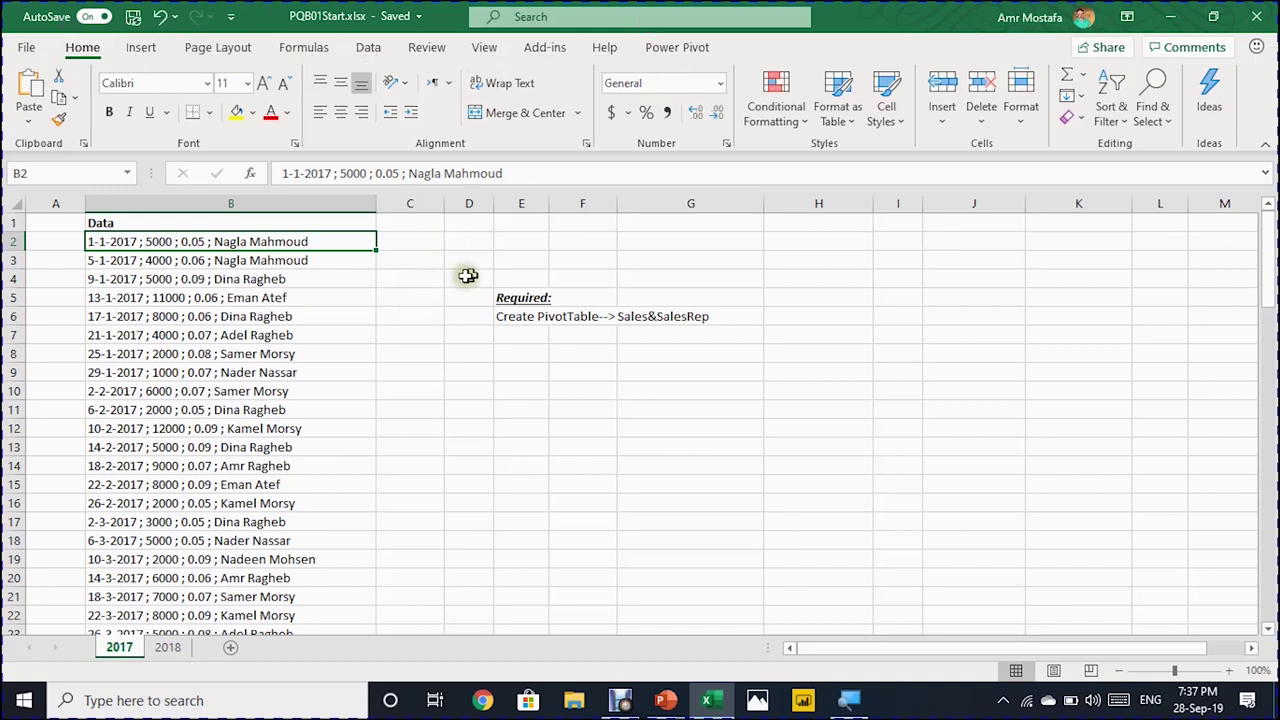
click(515, 320)
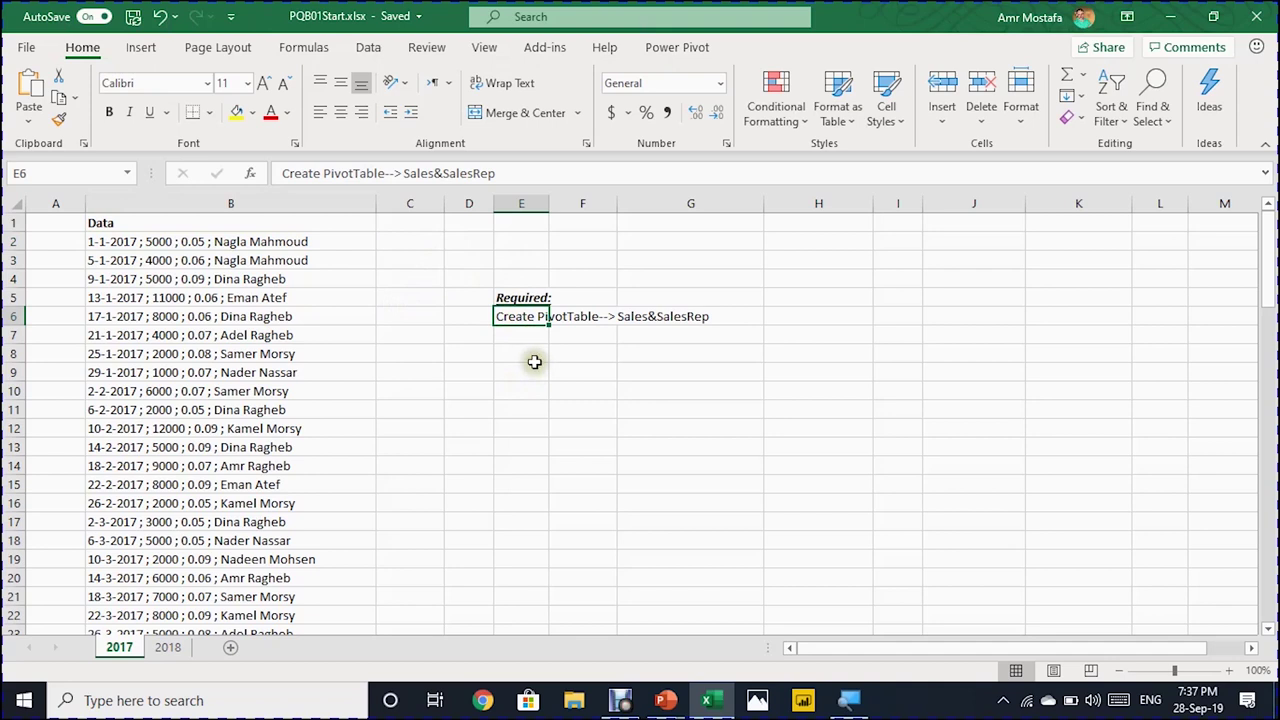
click(521, 203)
double_click(549, 203)
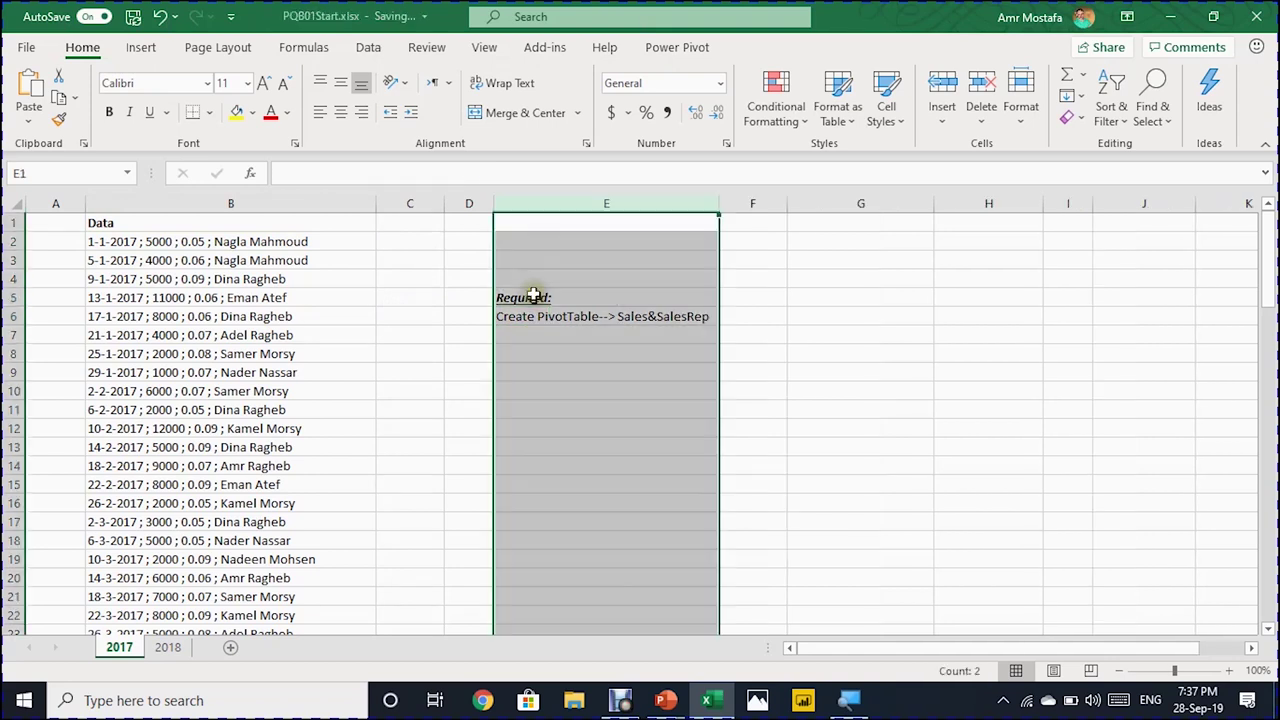
click(520, 316)
Convert the data in B1:B93 into a table with headers
click(183, 372)
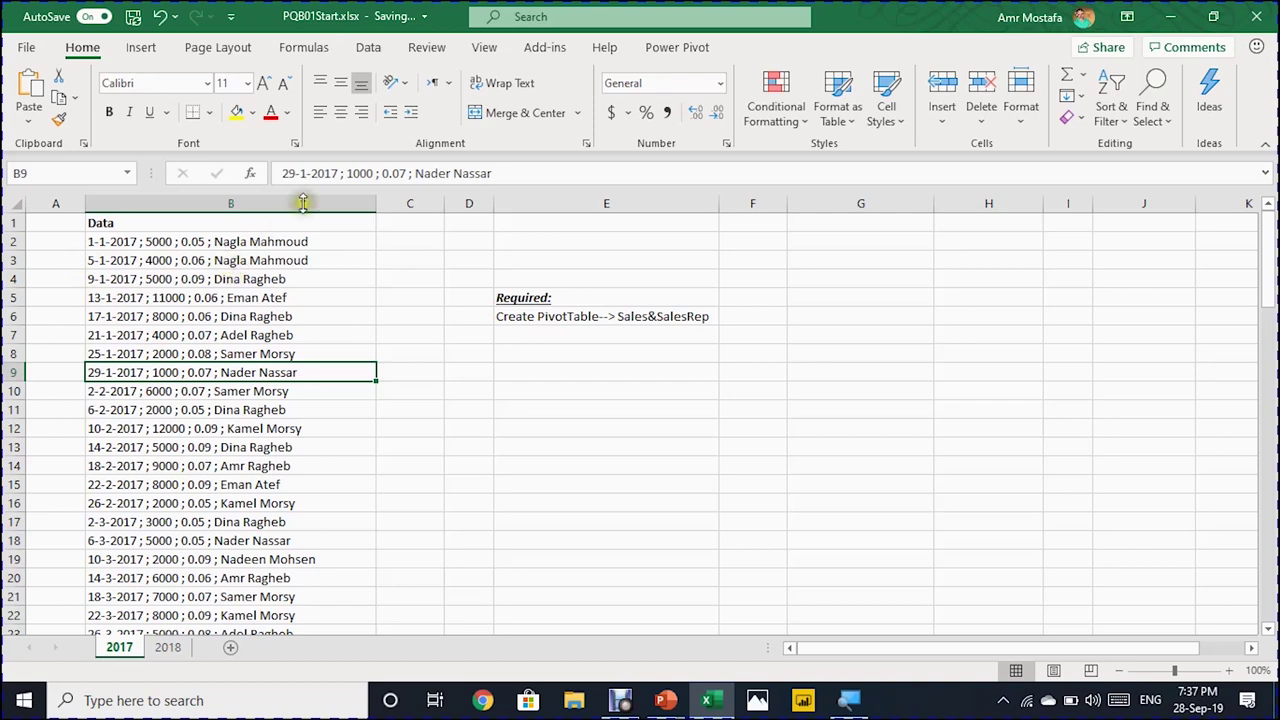
click(370, 50)
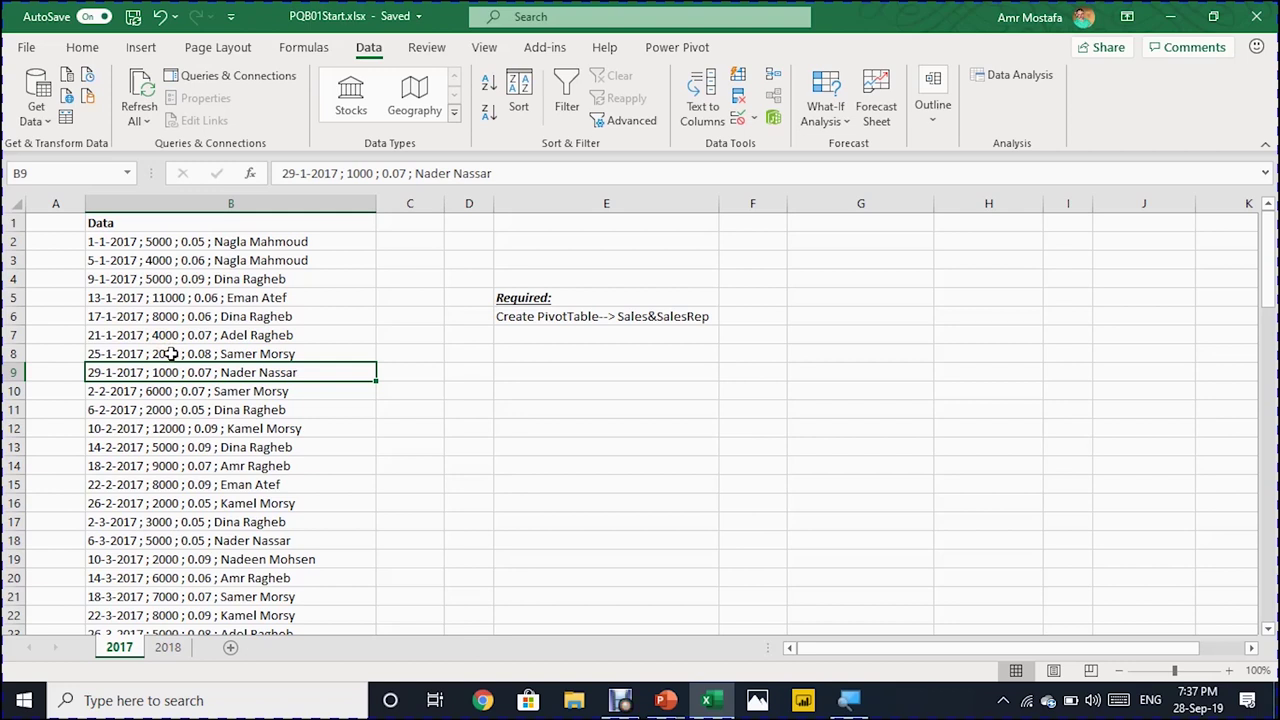
key(ctrl+t)
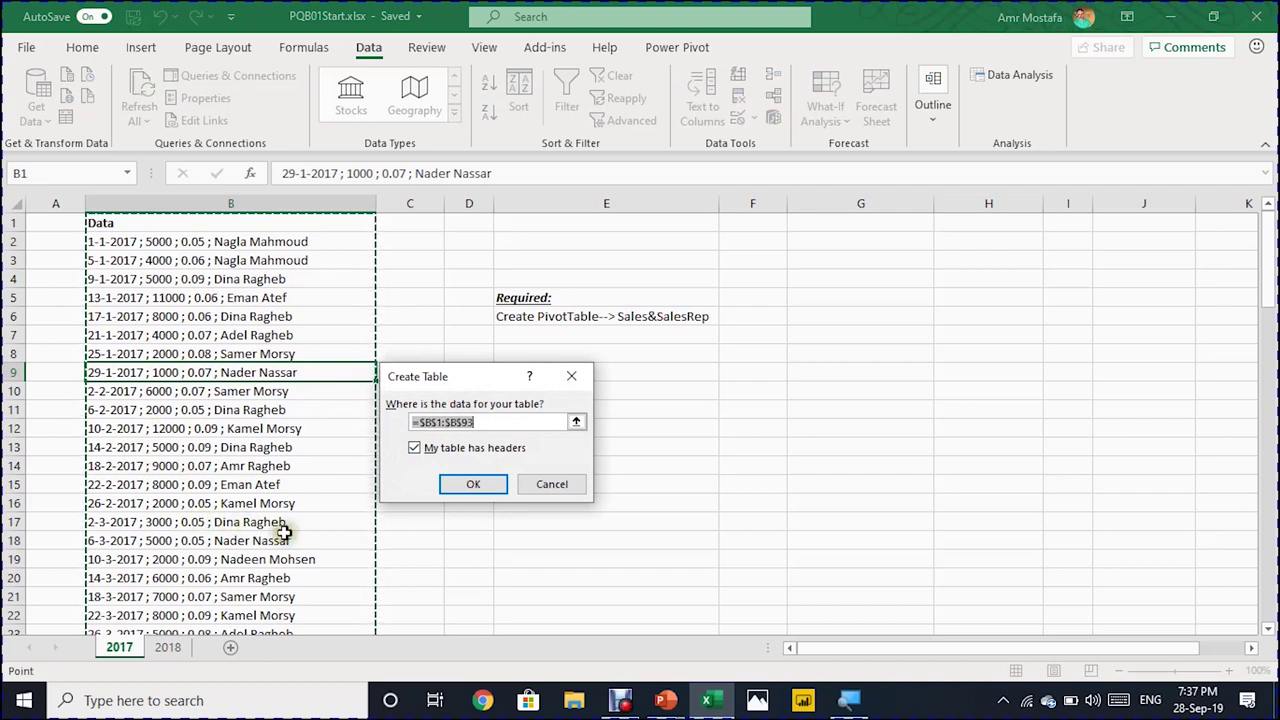
click(470, 484)
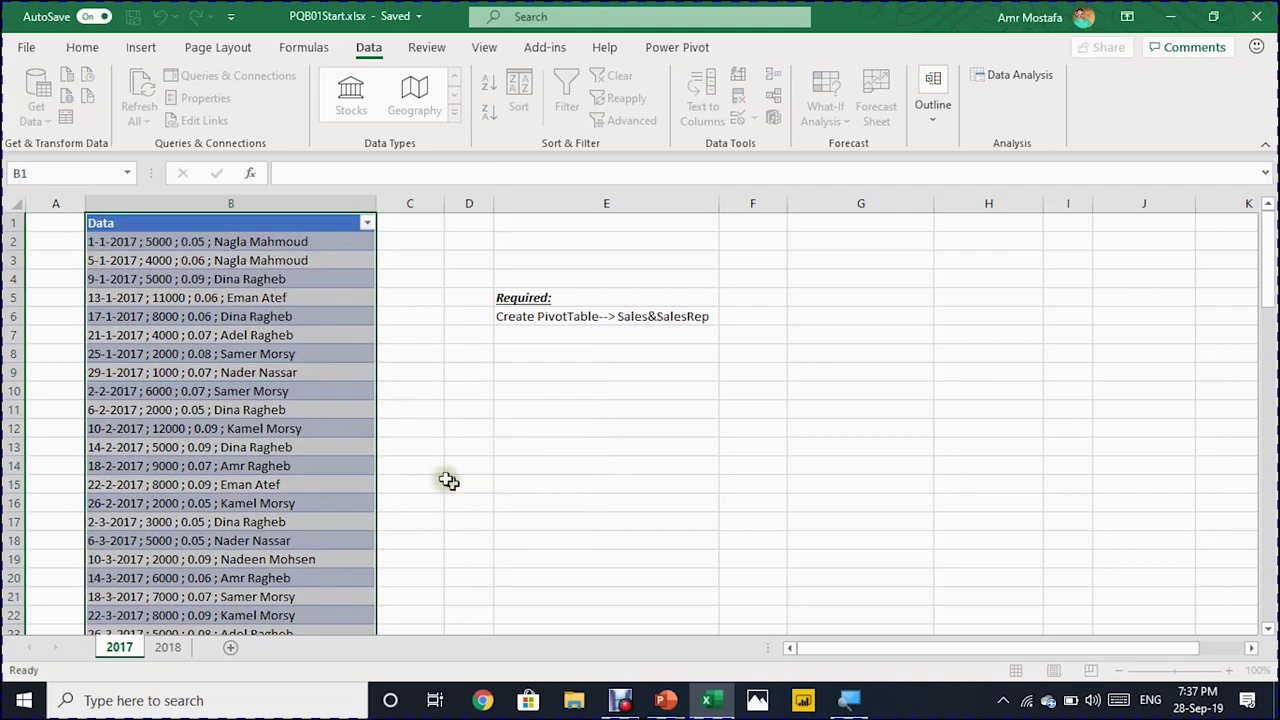
Rename the new table as Sales
click(250, 410)
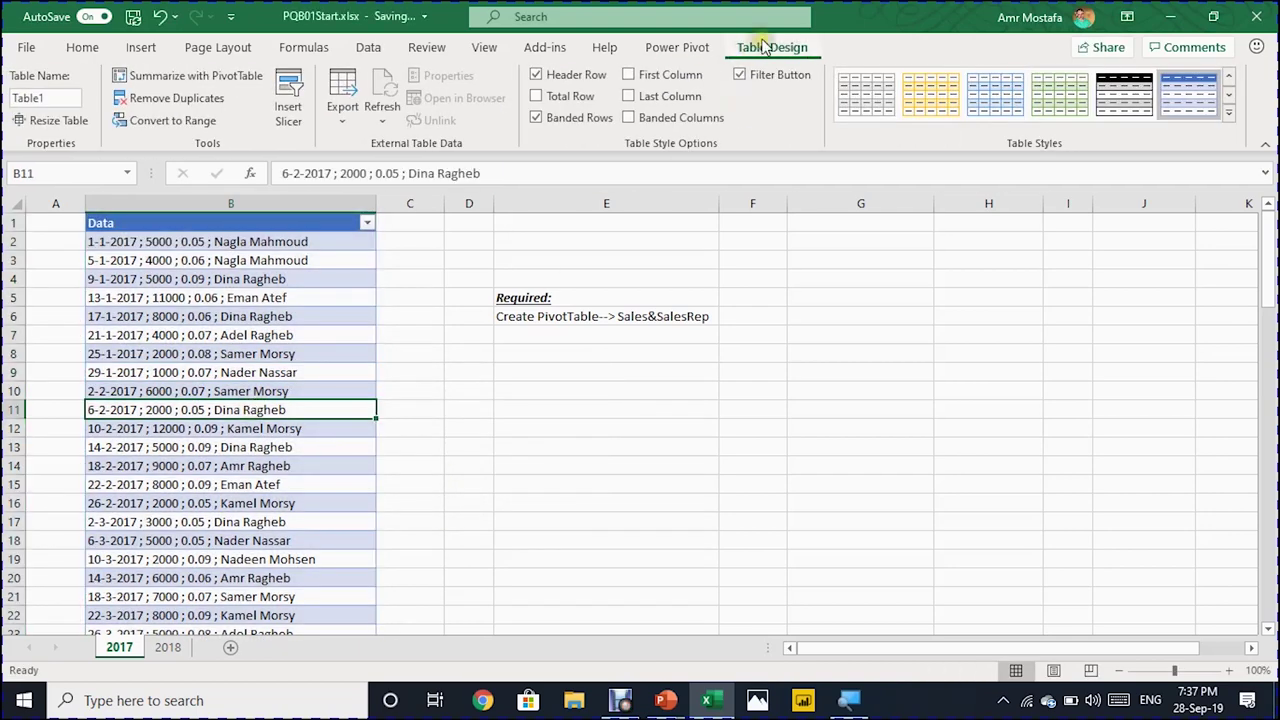
click(64, 100)
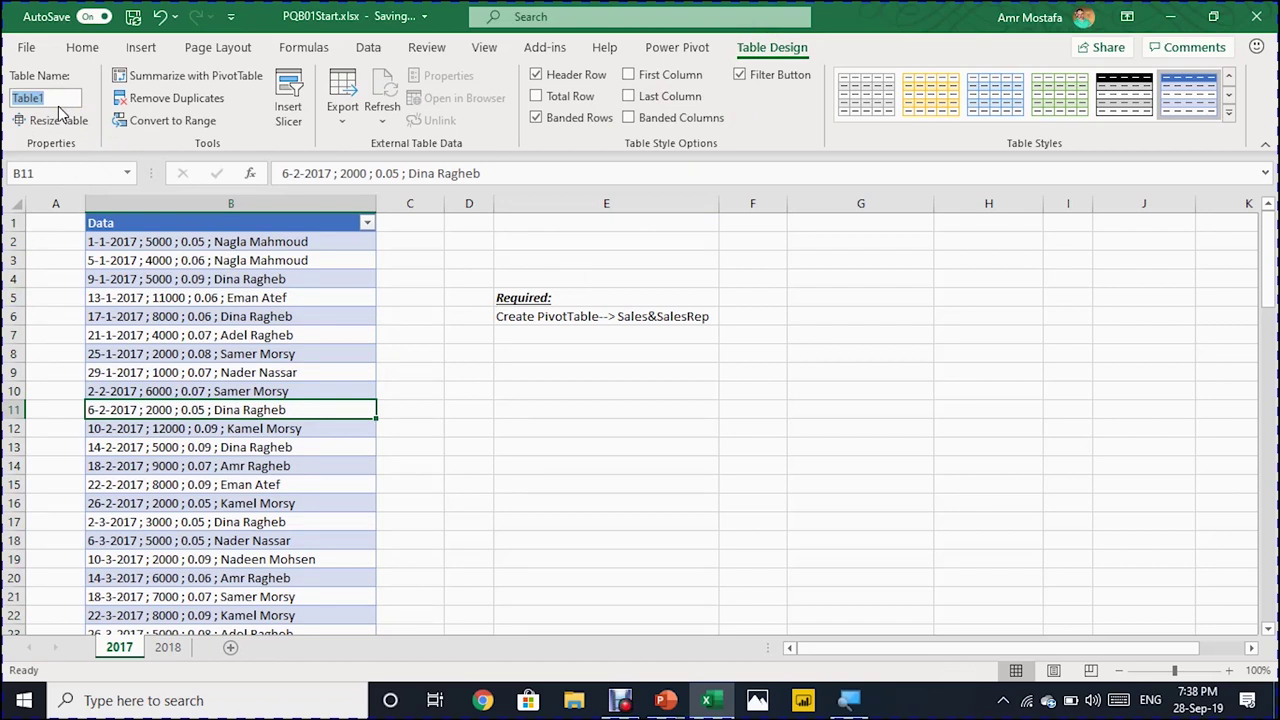
text(Sale)
key(Return)
Load the Sales table into the Power Query Editor as a query and expand the list of queries
click(152, 299)
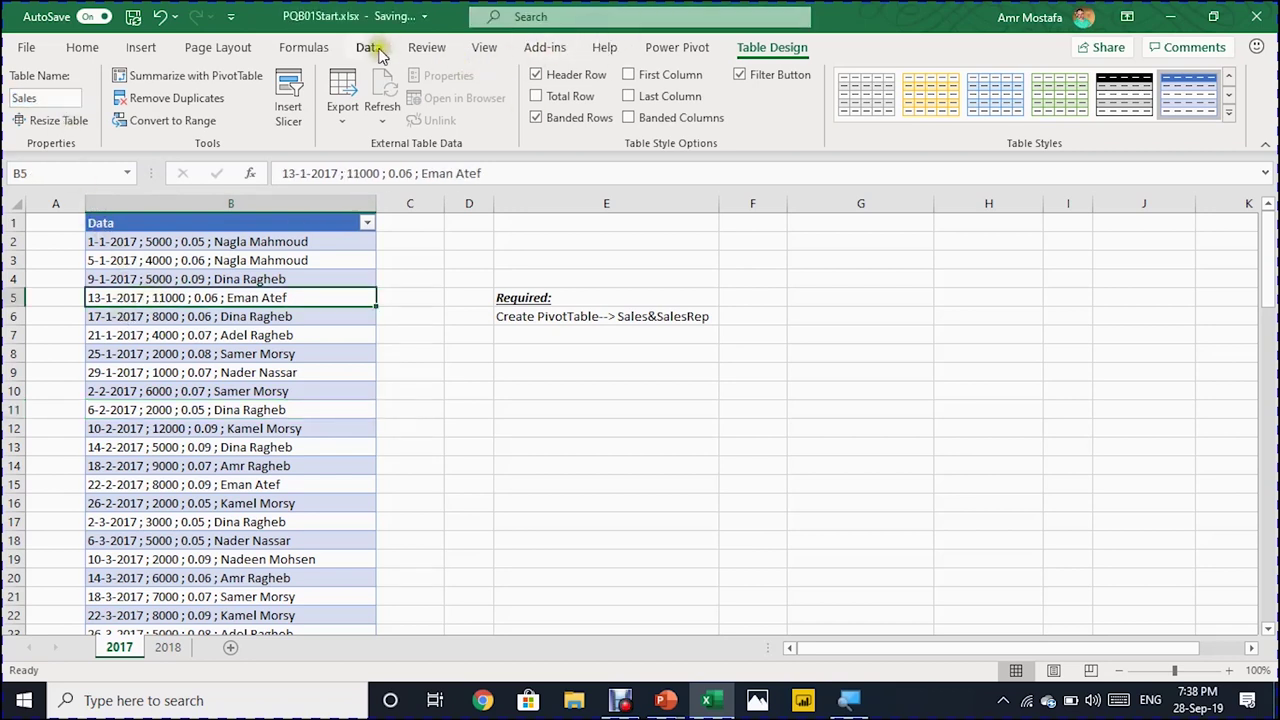
click(368, 48)
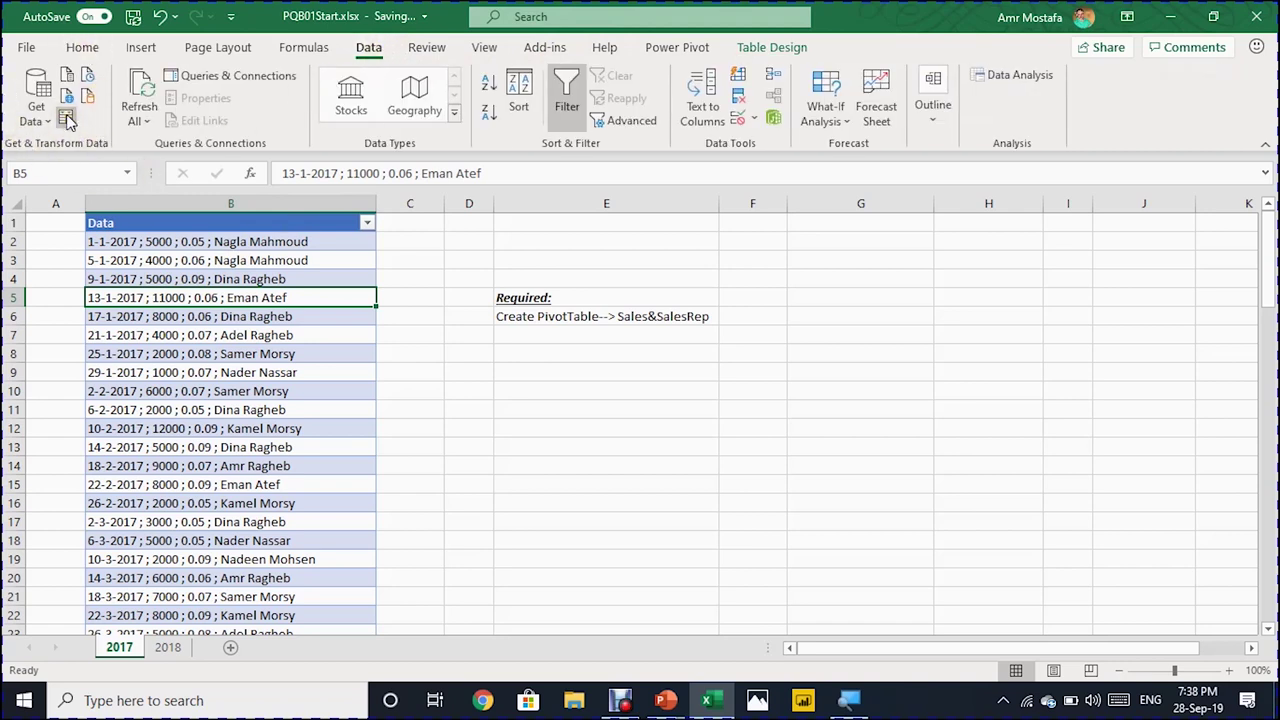
key(alt)
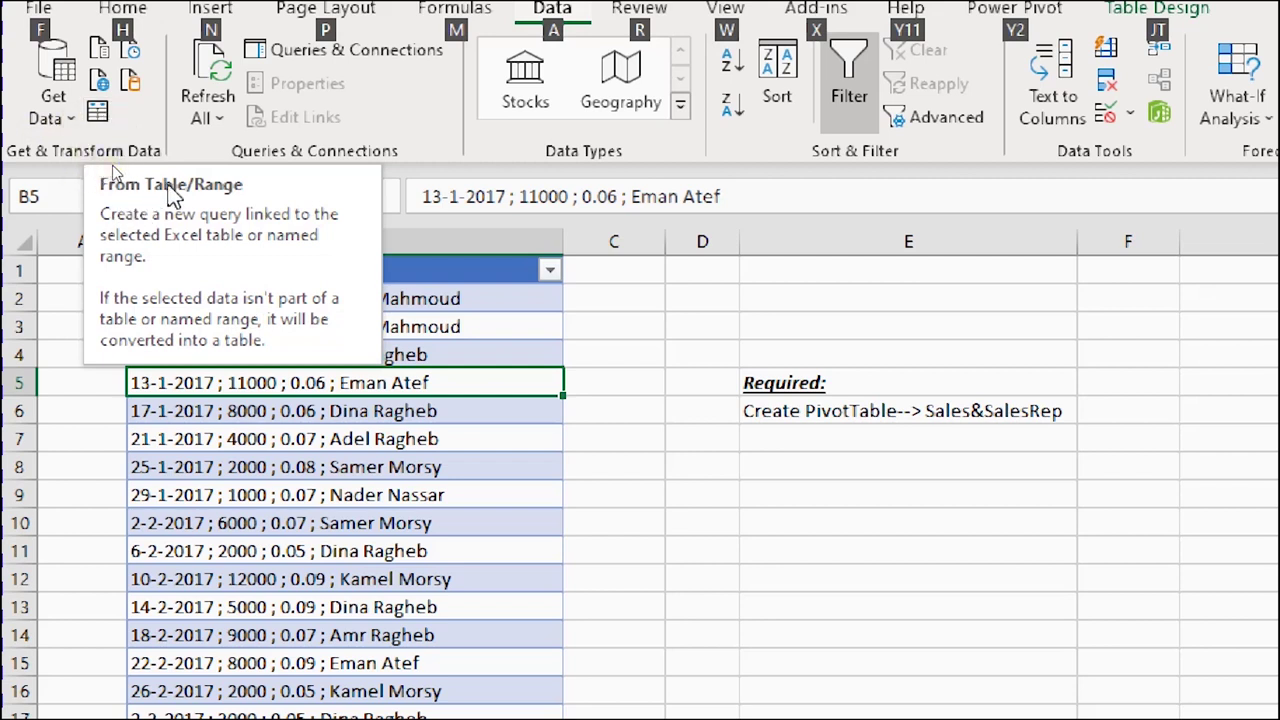
click(98, 118)
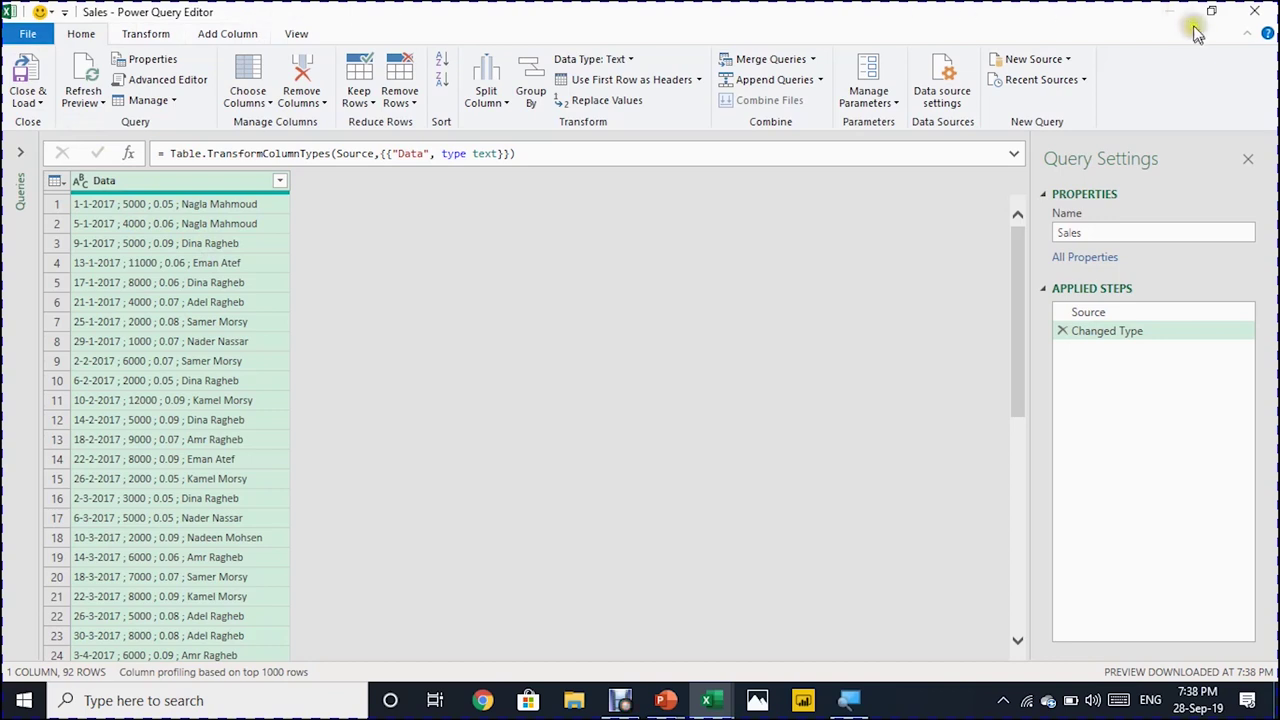
click(773, 184)
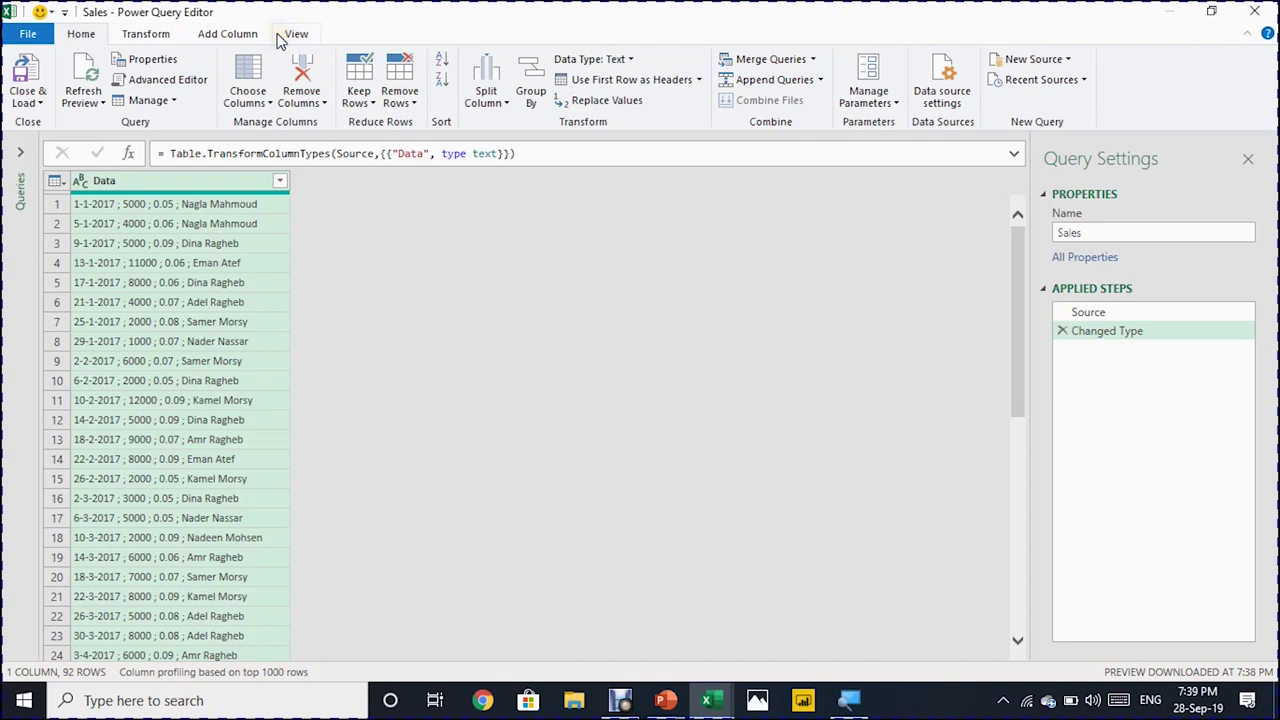
click(22, 156)
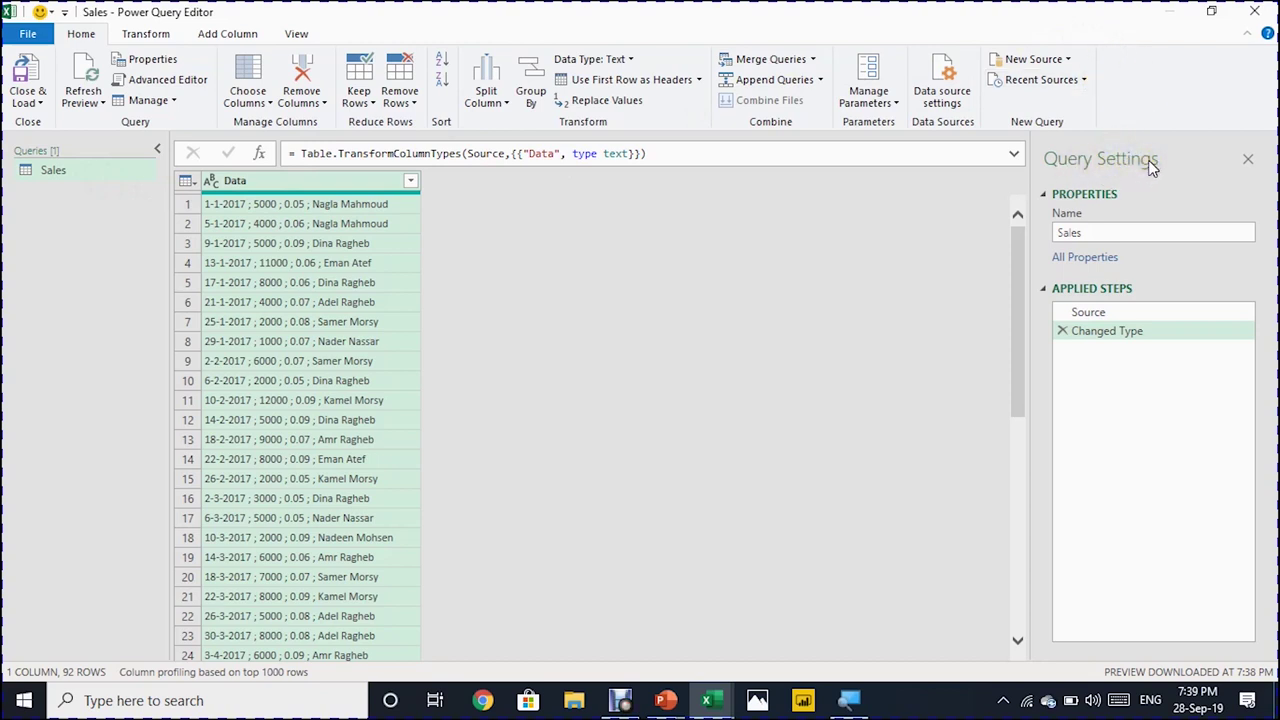
Rename the Sales query as Sales&SalesRep
click(1092, 233)
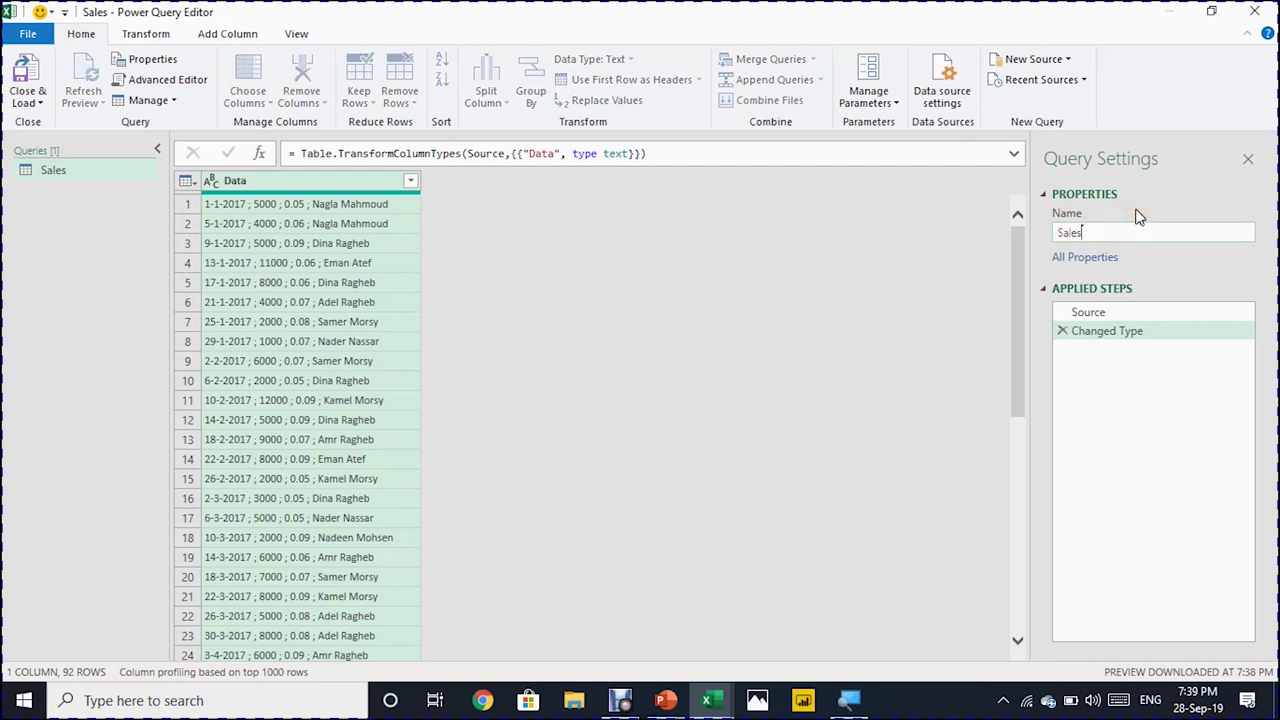
text(&SalesRep)
key(Return)
click(1113, 356)
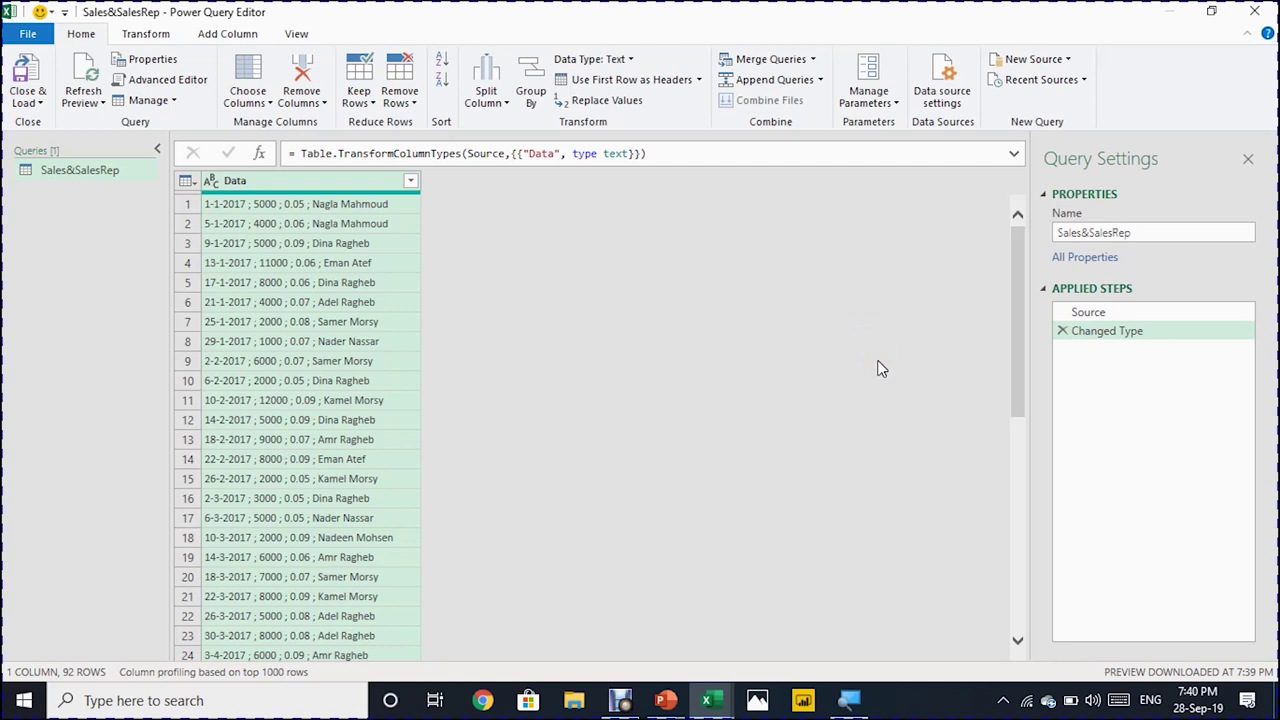
Examine the formulas of the Source and Changed Type steps and the query's code in the Advanced Editor
click(1100, 313)
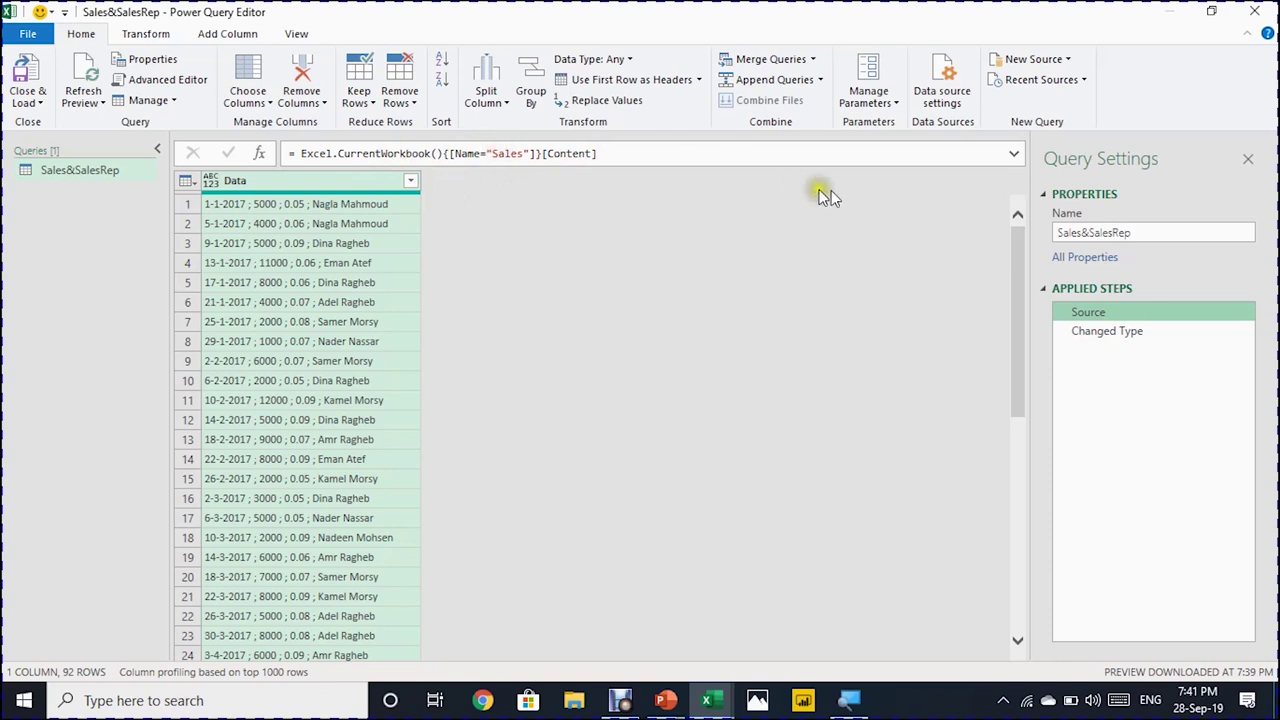
click(1099, 335)
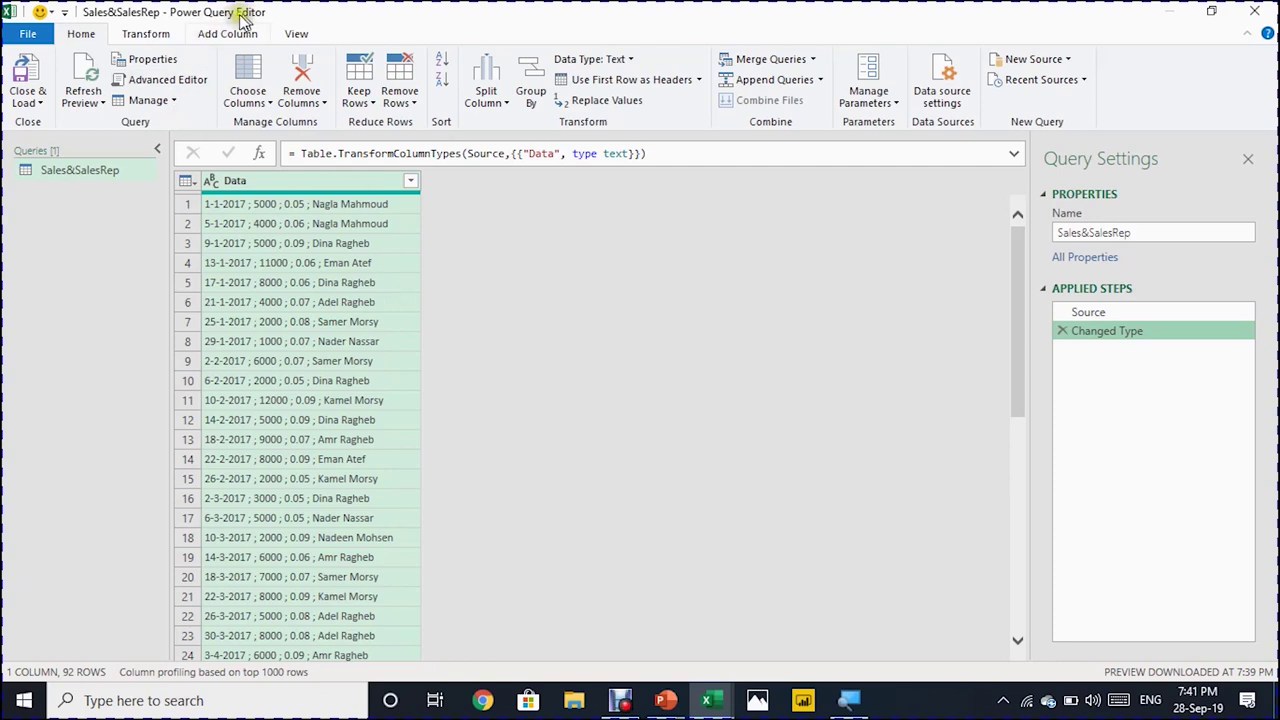
click(296, 34)
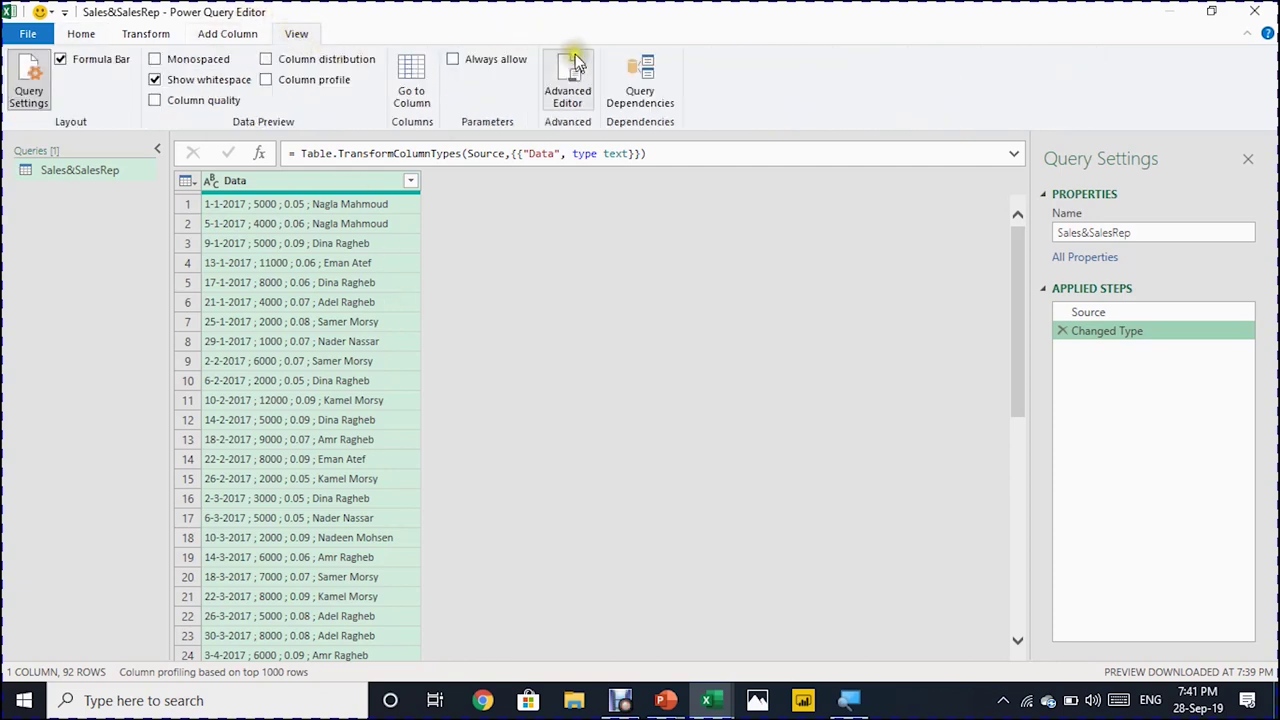
click(572, 82)
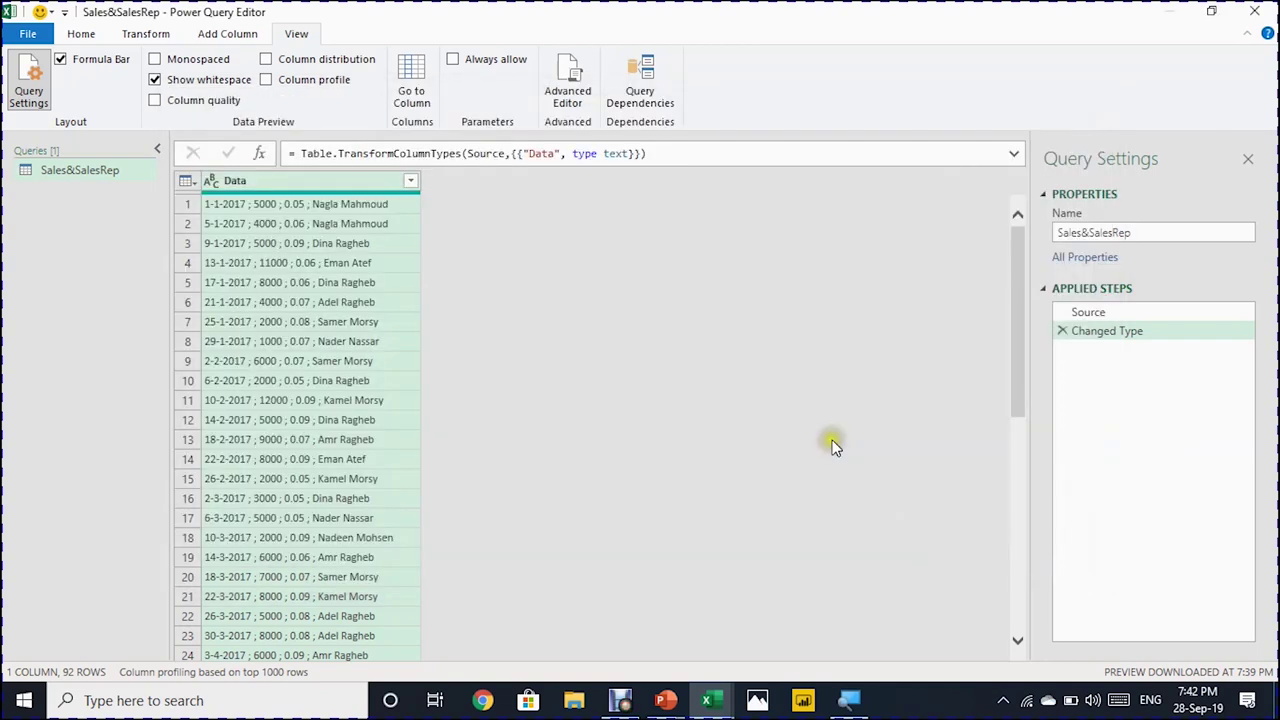
click(1050, 549)
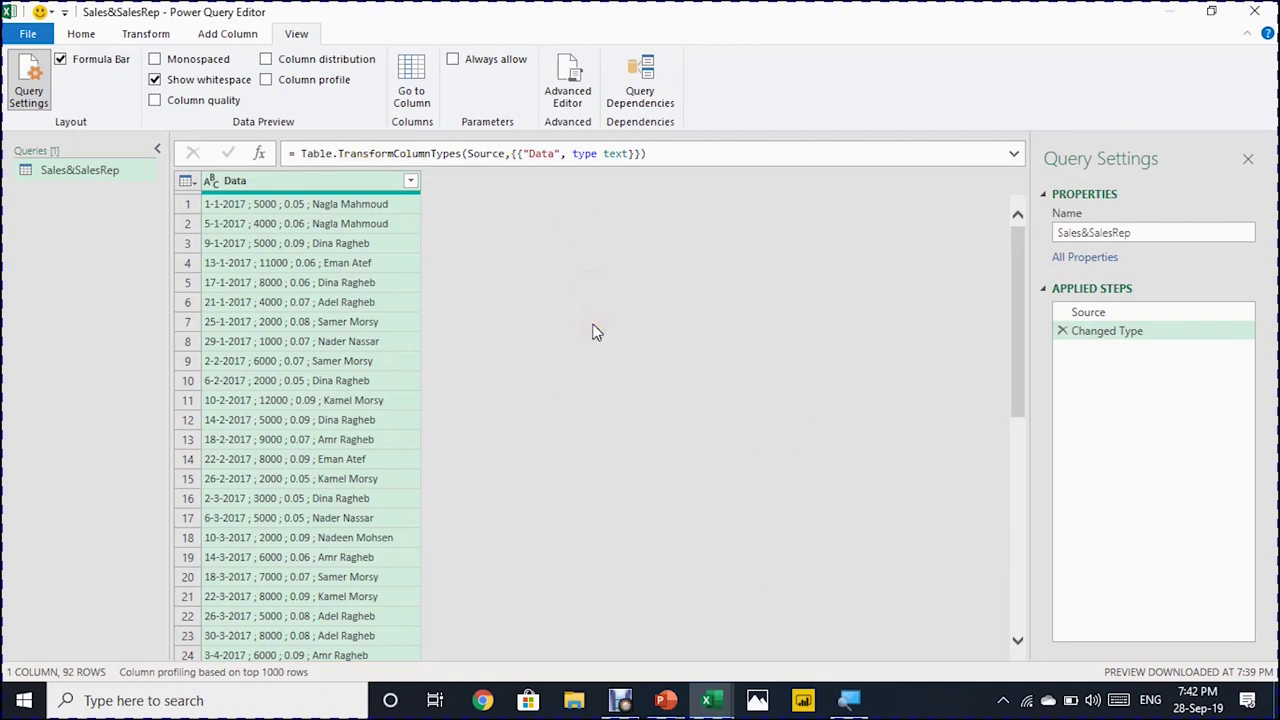
Delete the Changed Type step from the query and select the Data column
click(1063, 331)
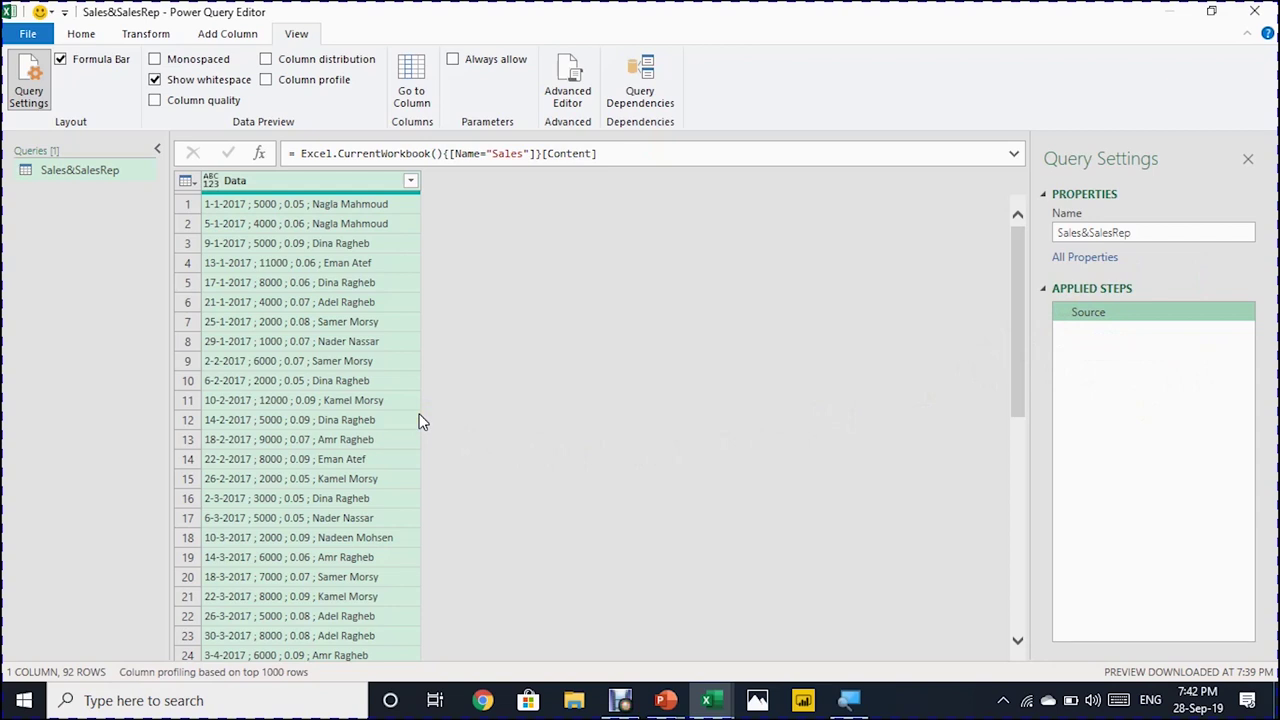
click(323, 180)
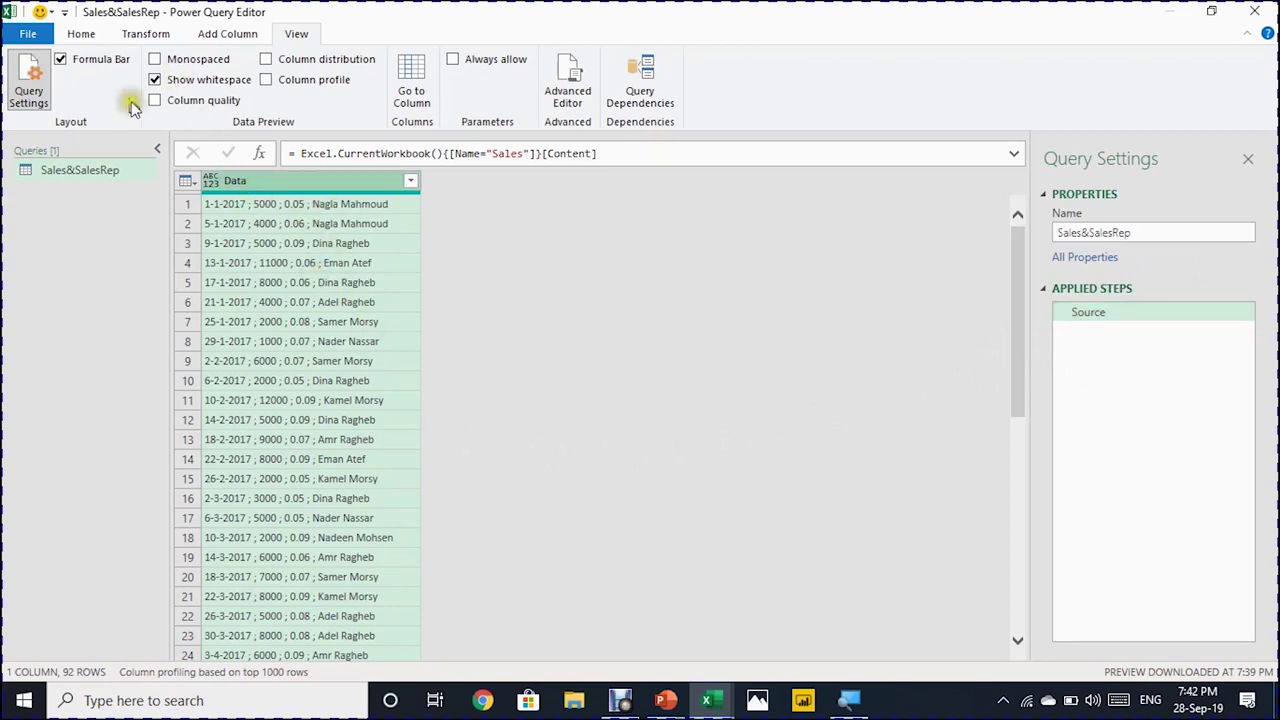
Split the Data column by a custom delimiter, a semicolon surrounded by spaces, at each occurrence of the delimiter
click(86, 35)
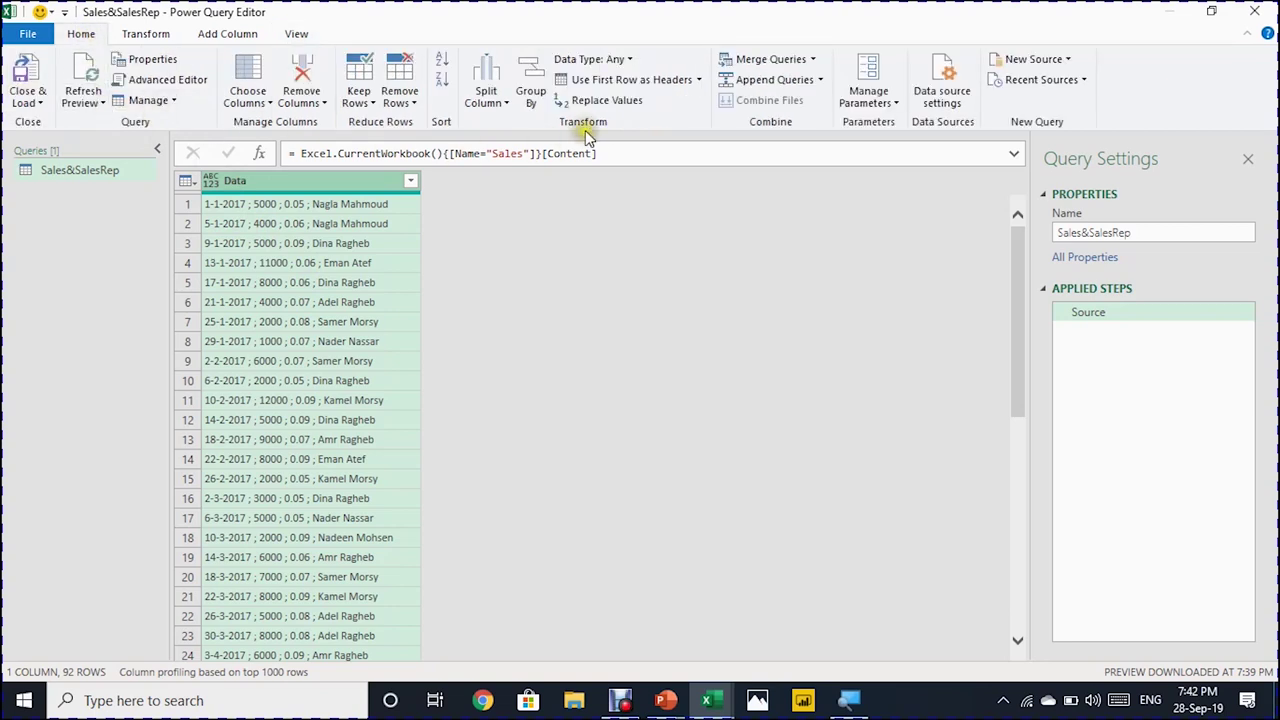
click(495, 95)
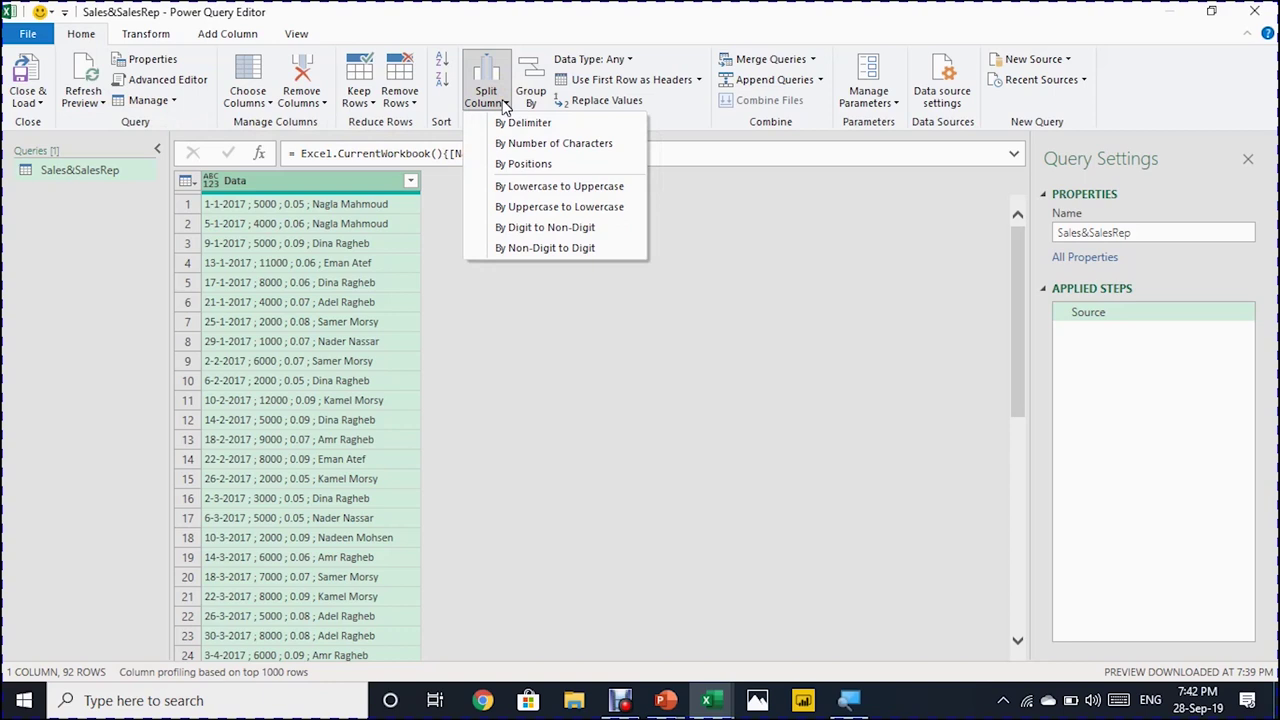
click(555, 126)
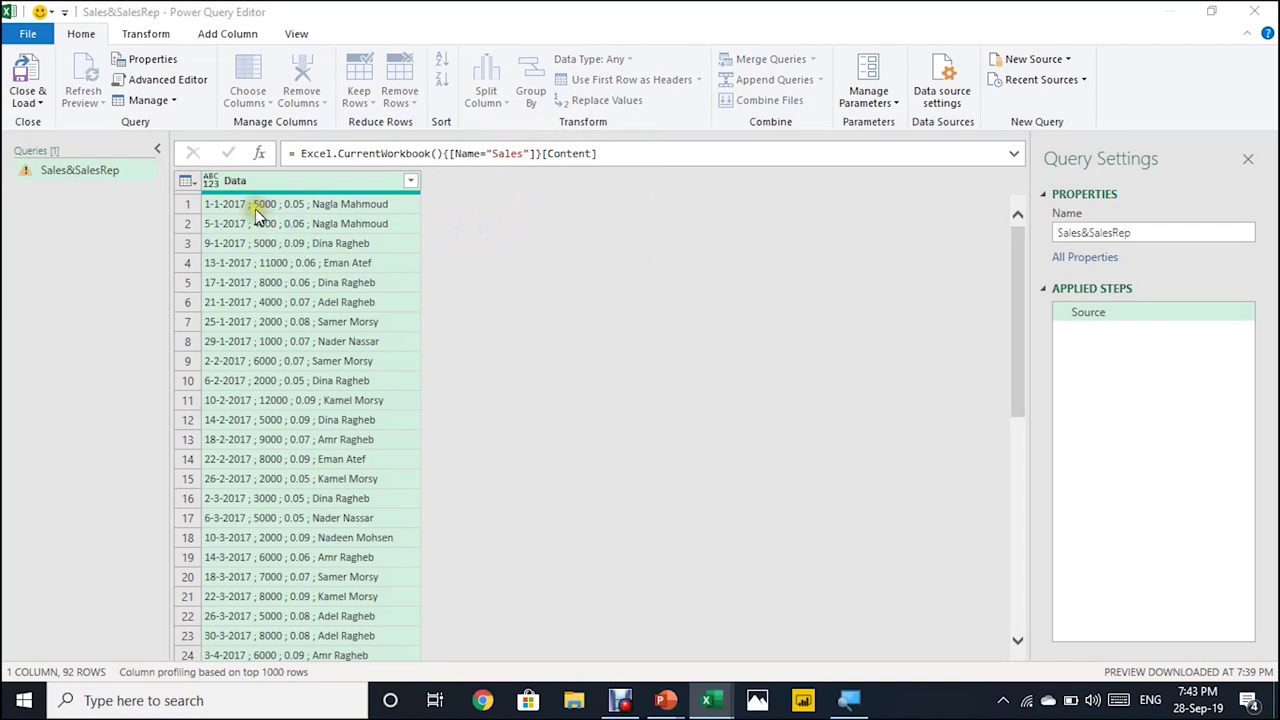
drag(380, 215, 503, 206)
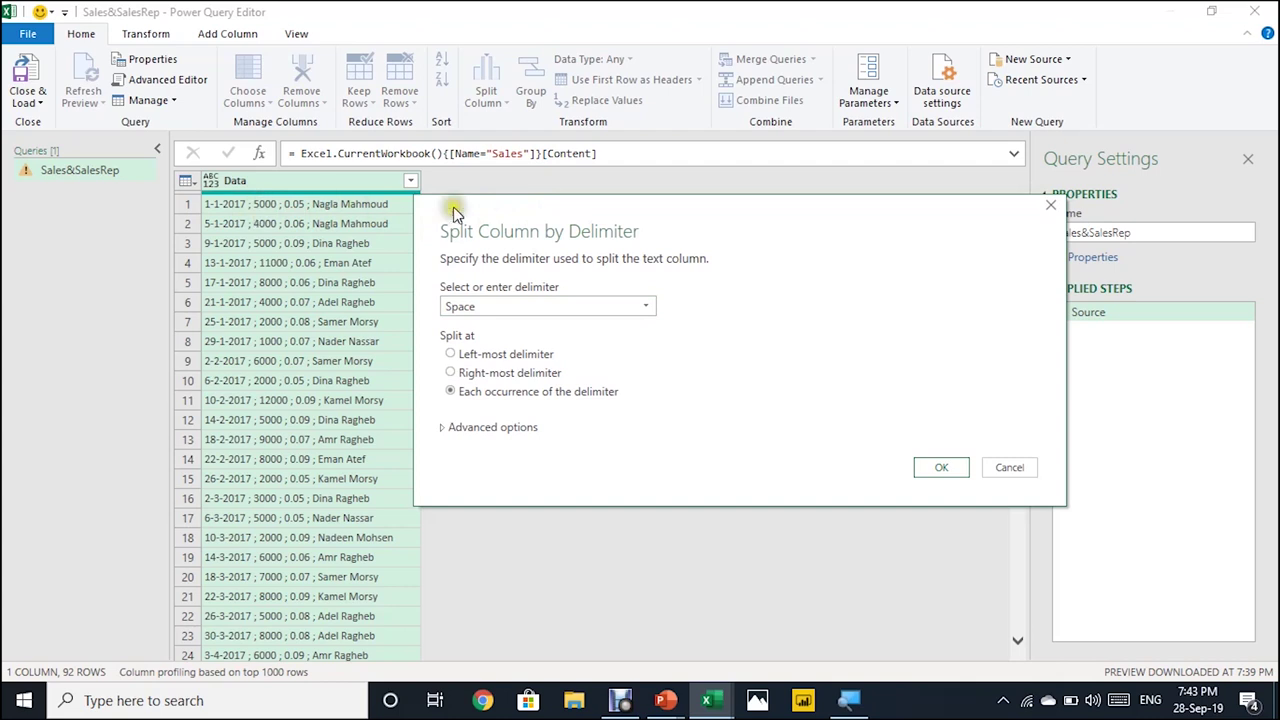
drag(669, 212, 623, 179)
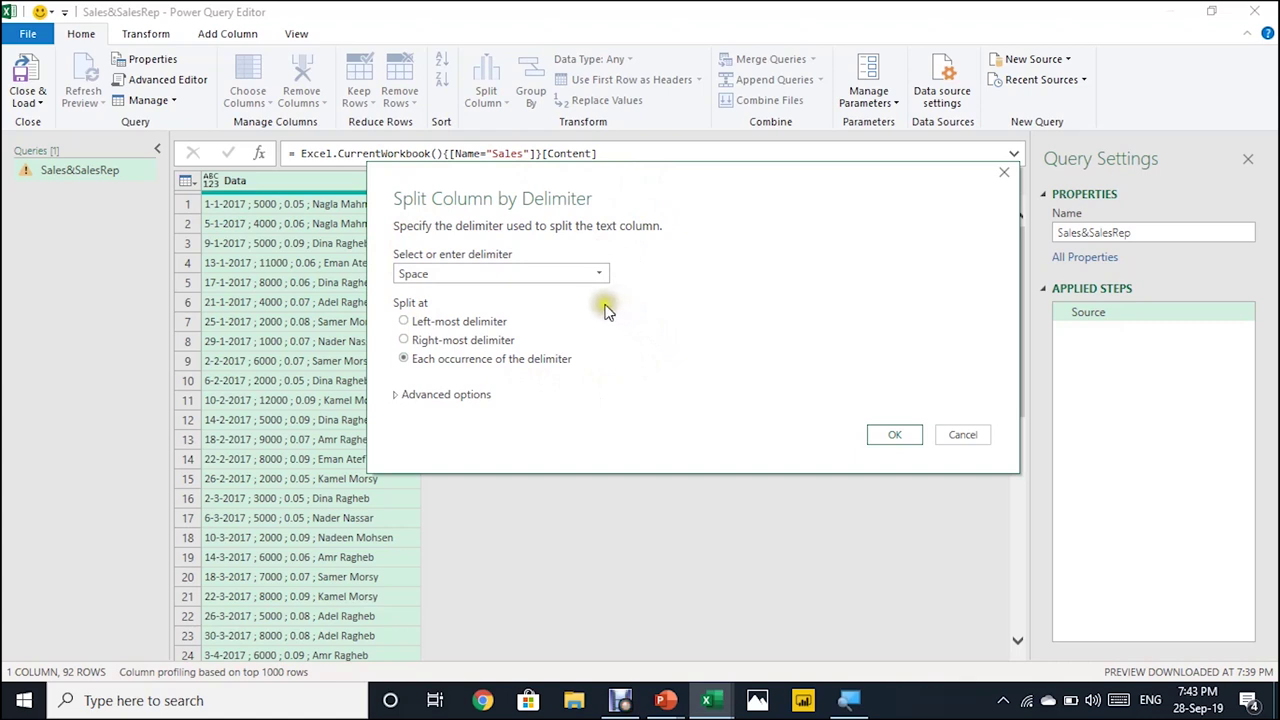
click(509, 276)
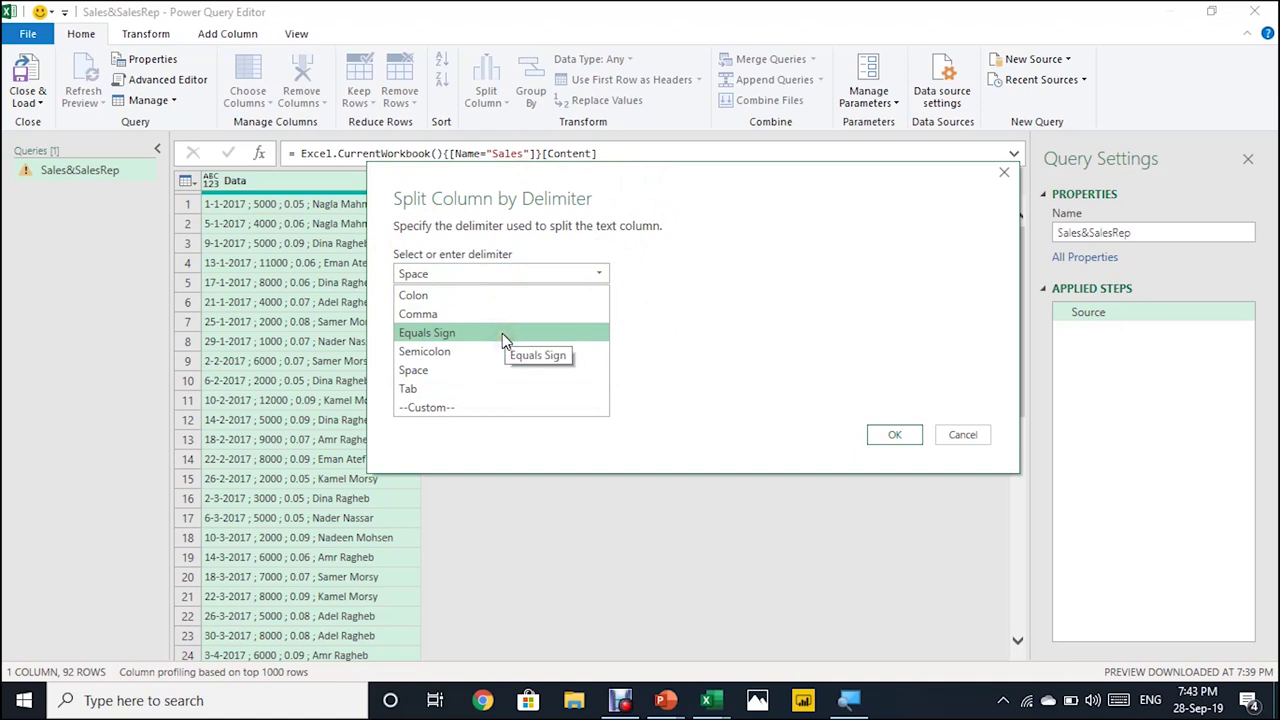
click(478, 416)
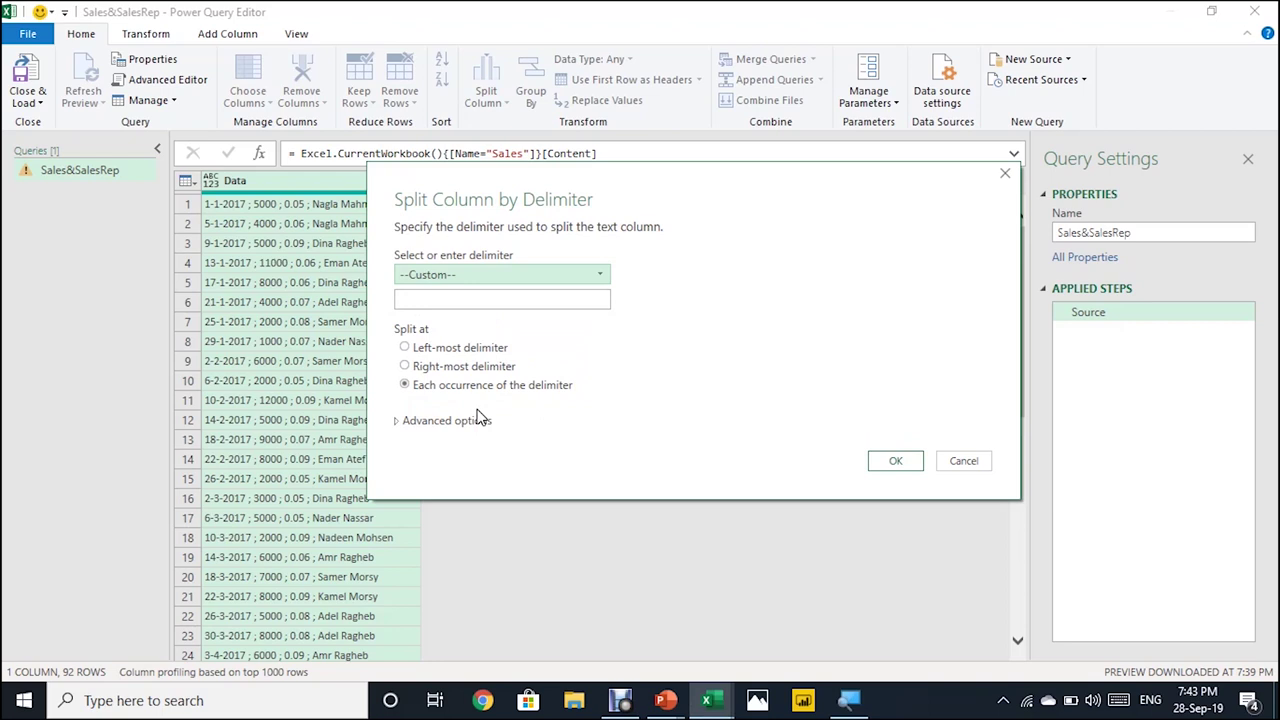
click(449, 299)
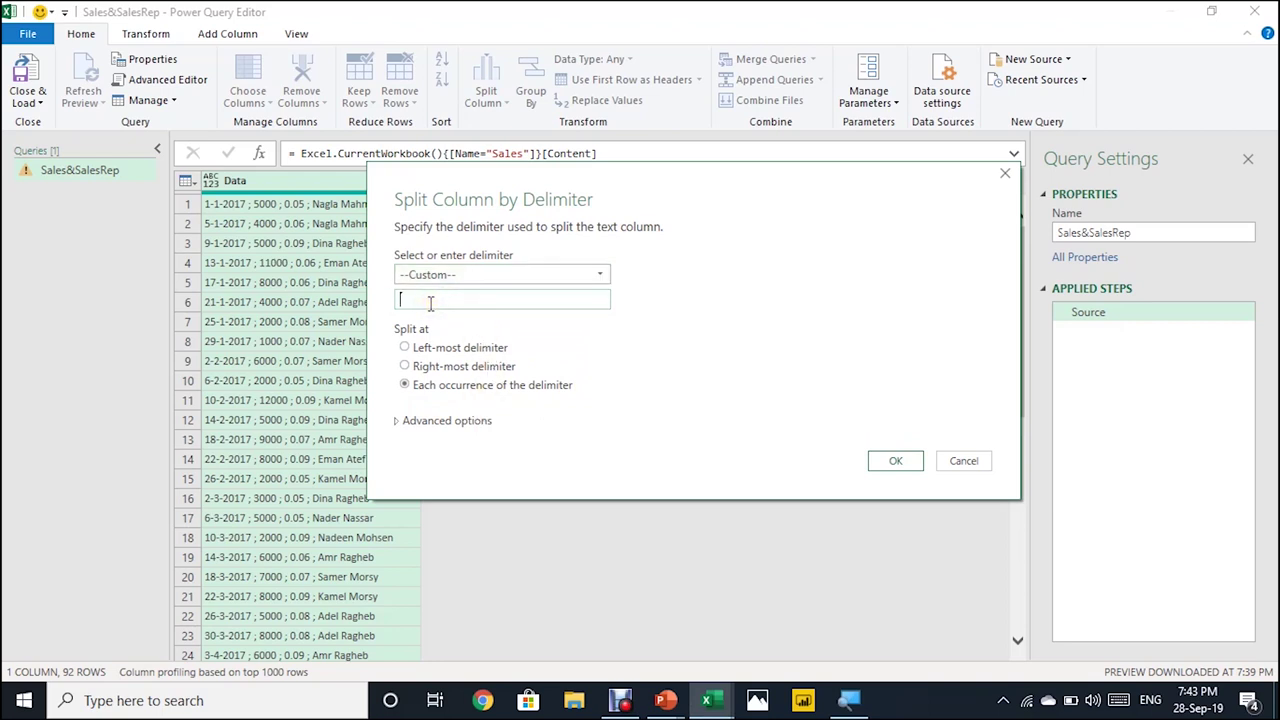
text(;)
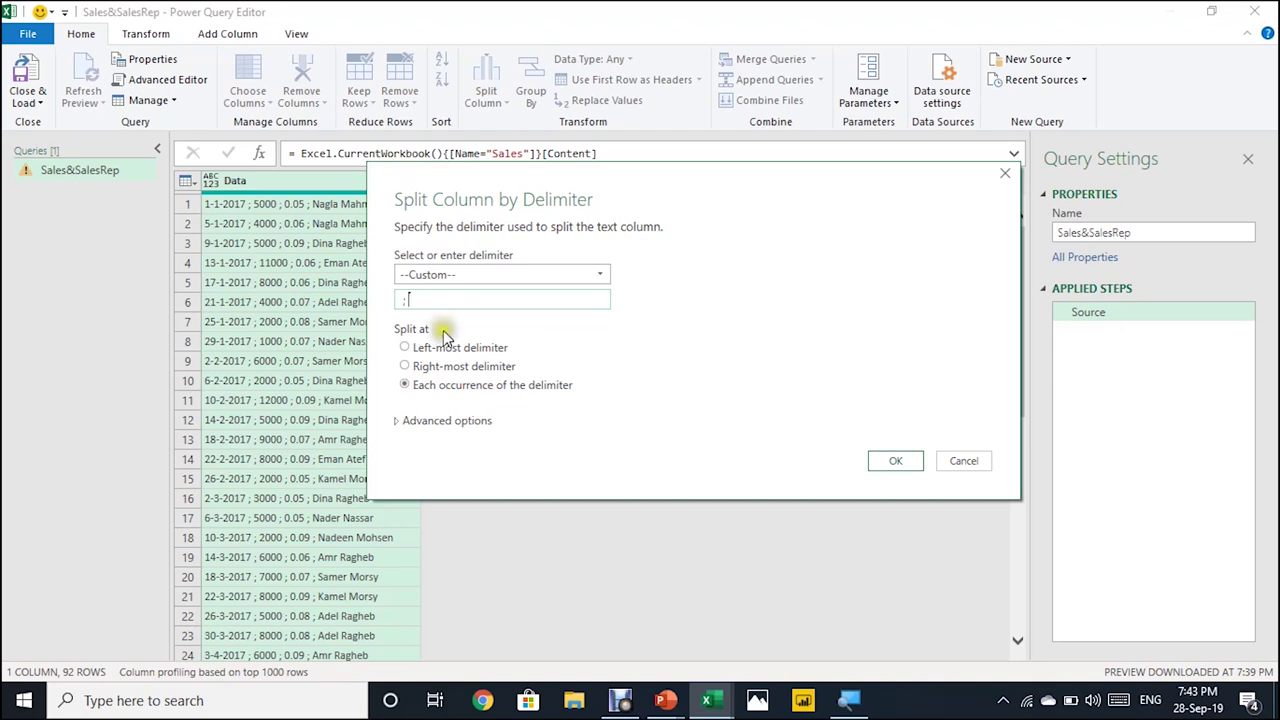
click(446, 349)
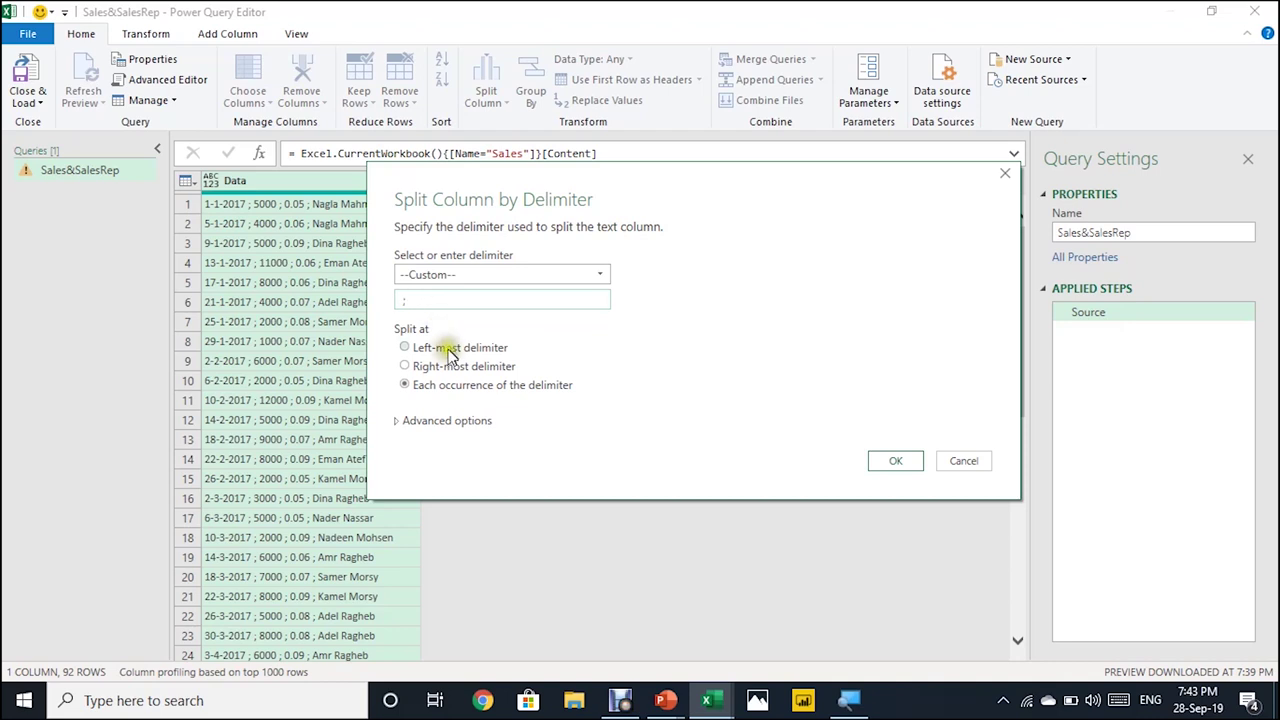
click(454, 367)
click(446, 387)
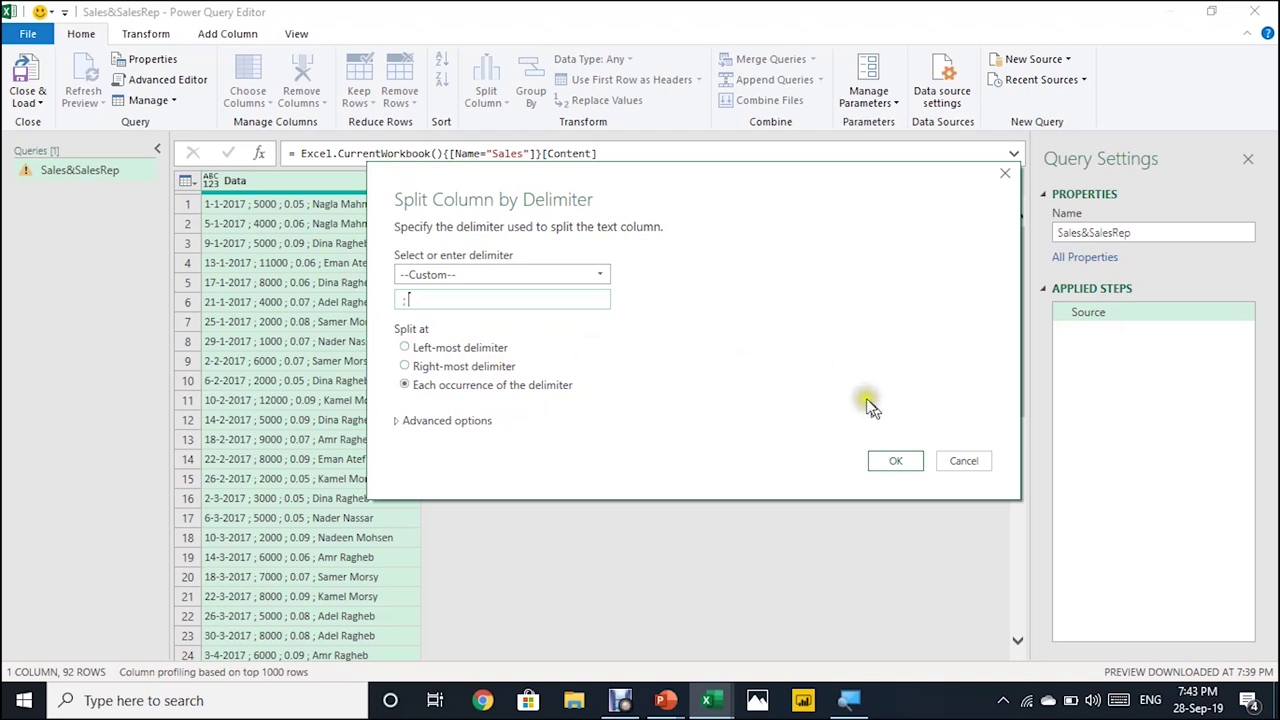
click(896, 459)
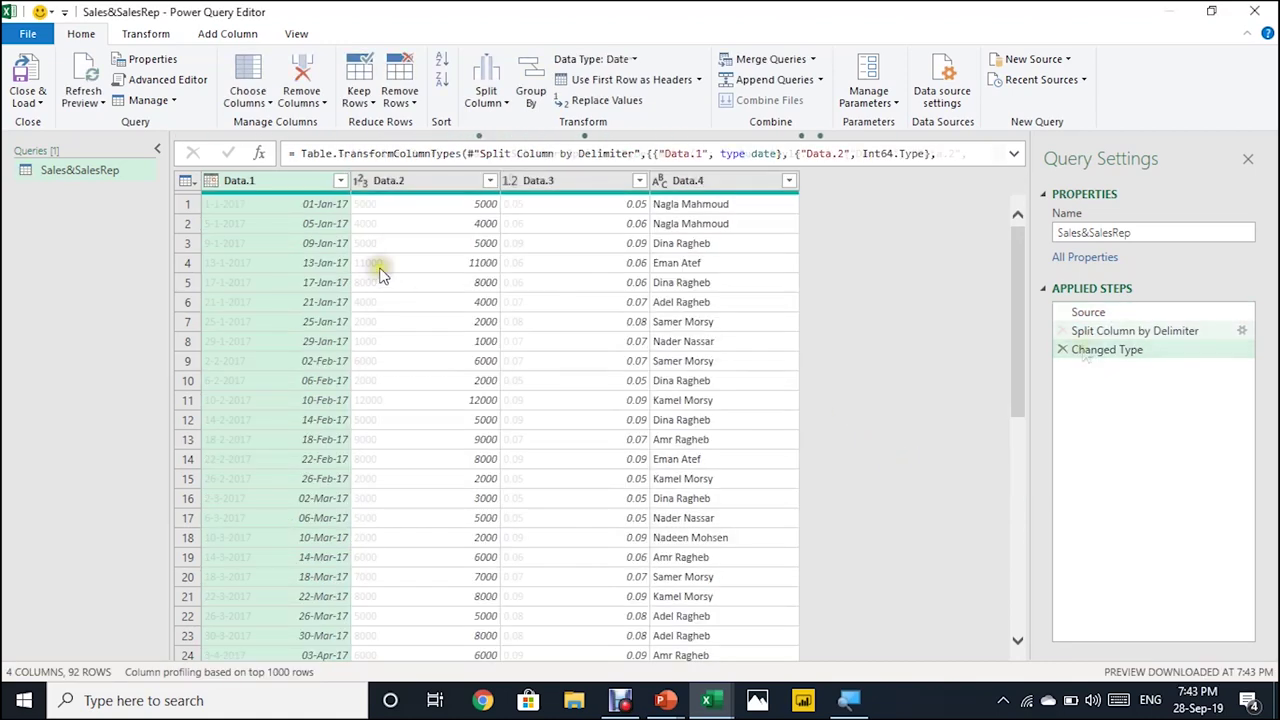
Change the data type of Data.2 to Decimal Number, replacing the current conversion, and of Data.3 to Percentage
click(1120, 331)
click(1099, 350)
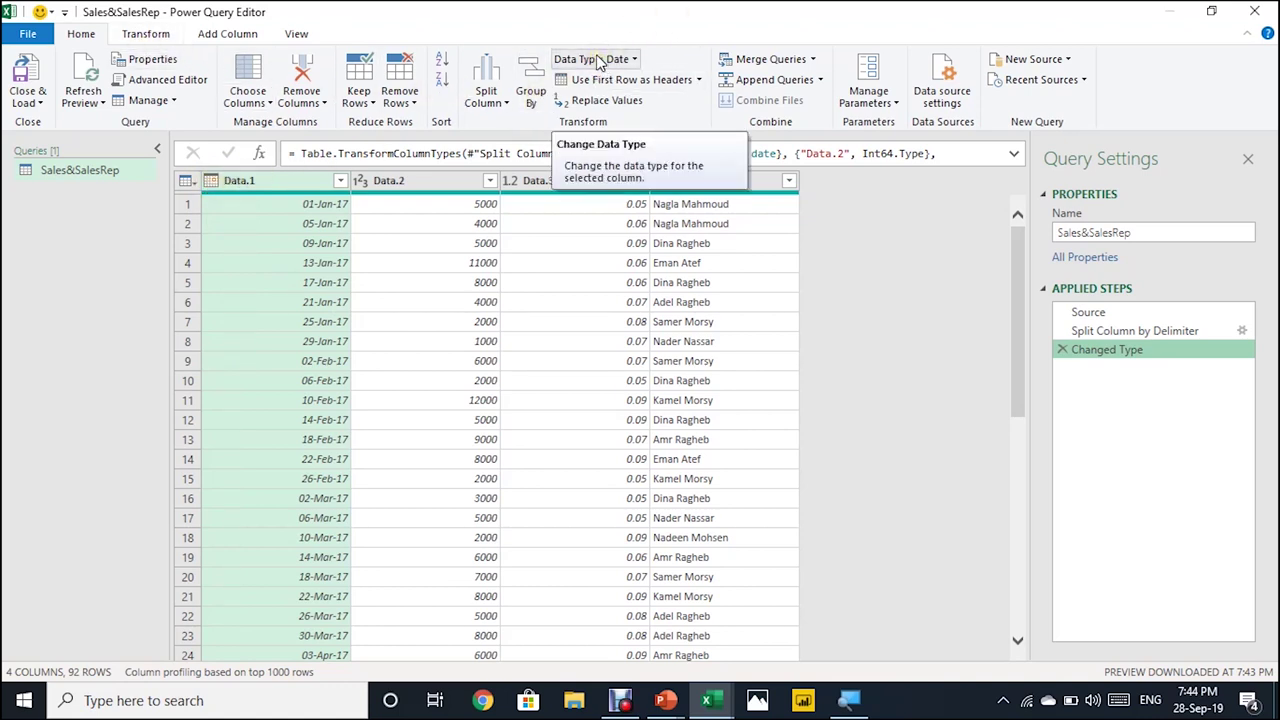
click(363, 190)
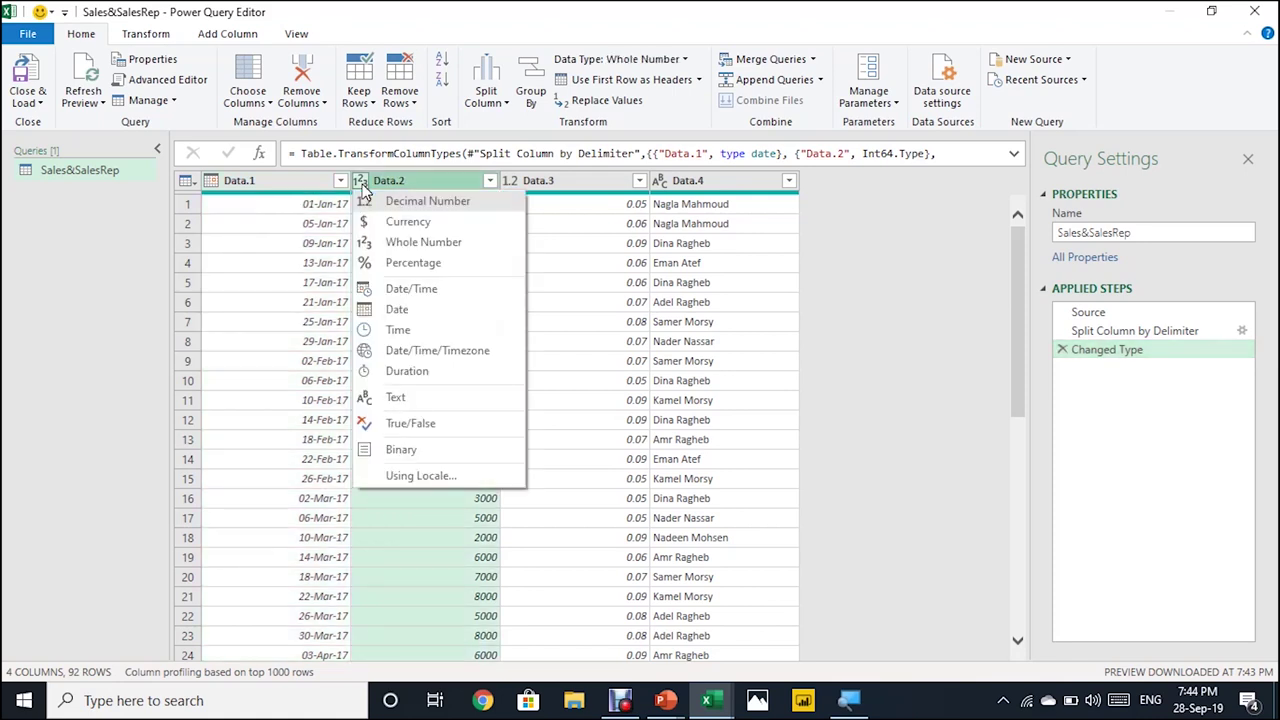
click(418, 202)
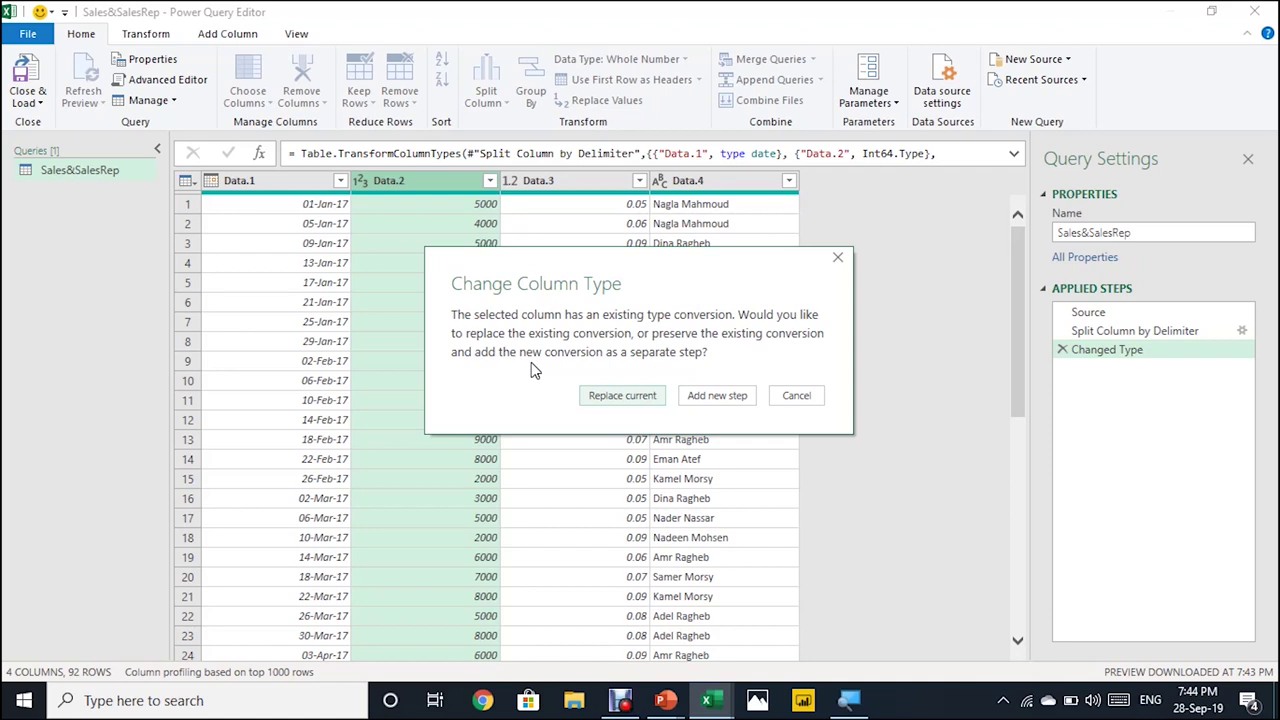
click(605, 398)
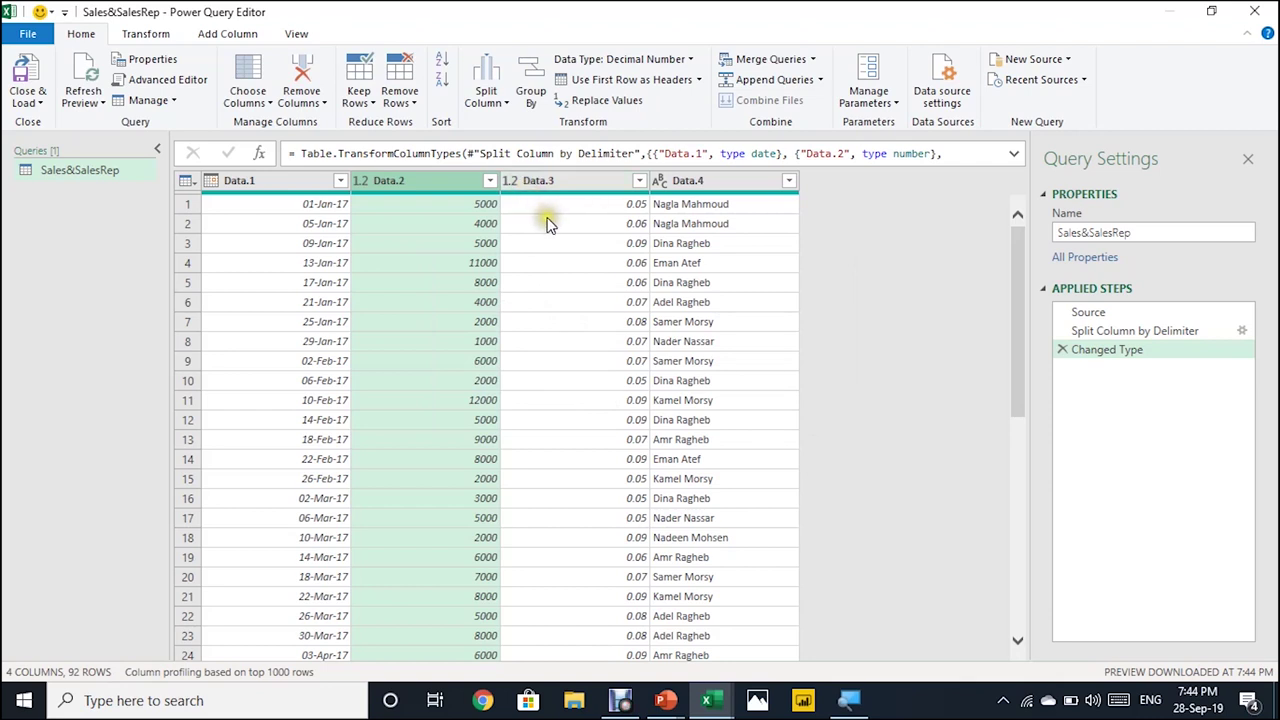
click(511, 181)
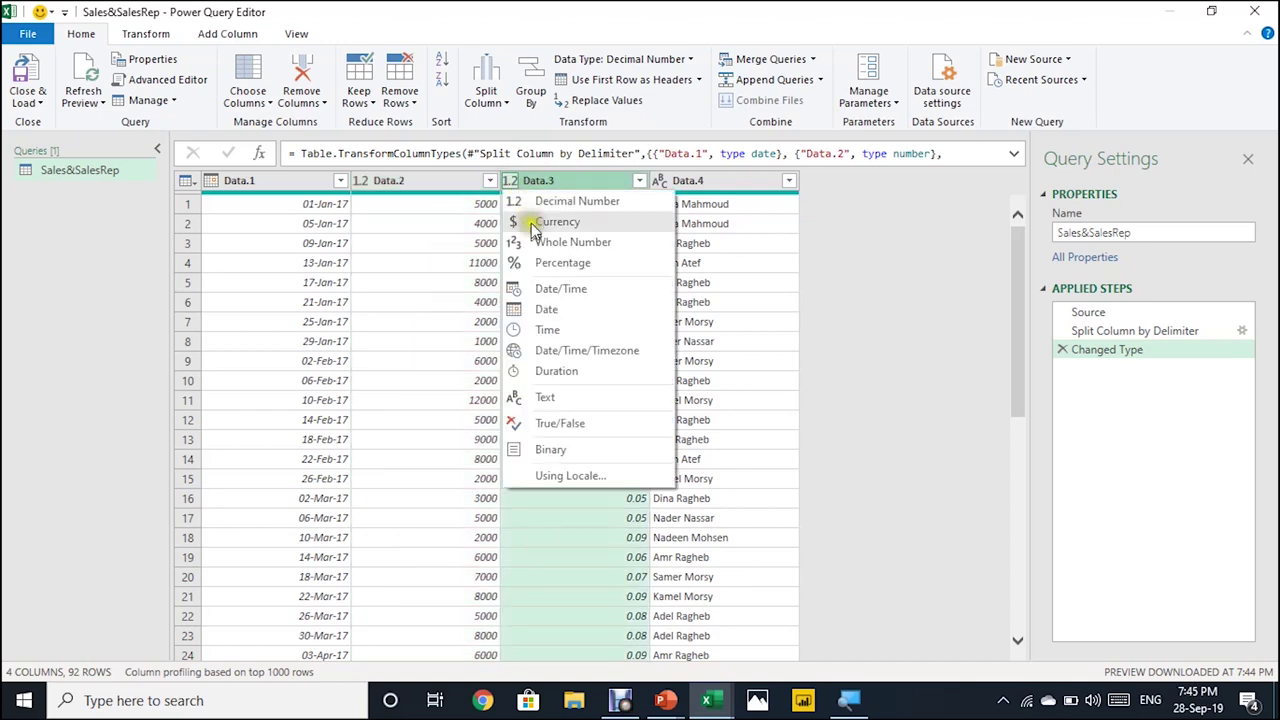
click(530, 261)
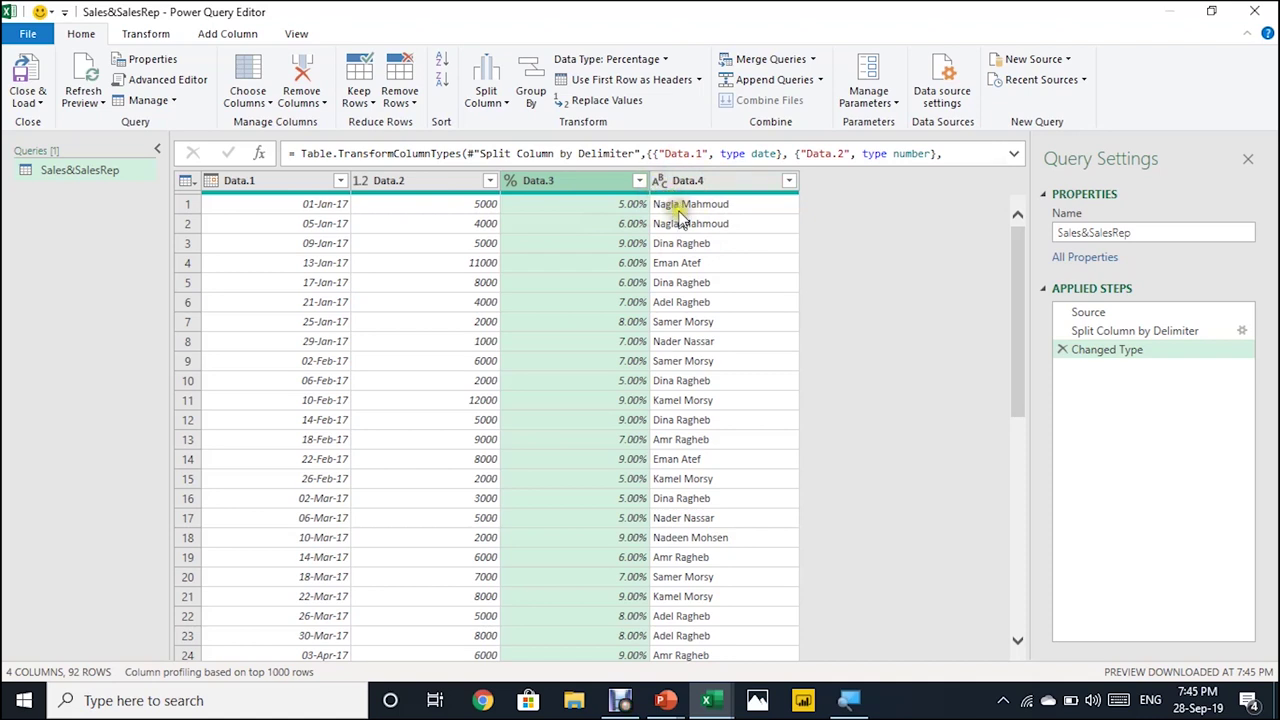
Rename the four split columns, in order, as Data, Amount, %ofCommission and SalesRepName
click(692, 181)
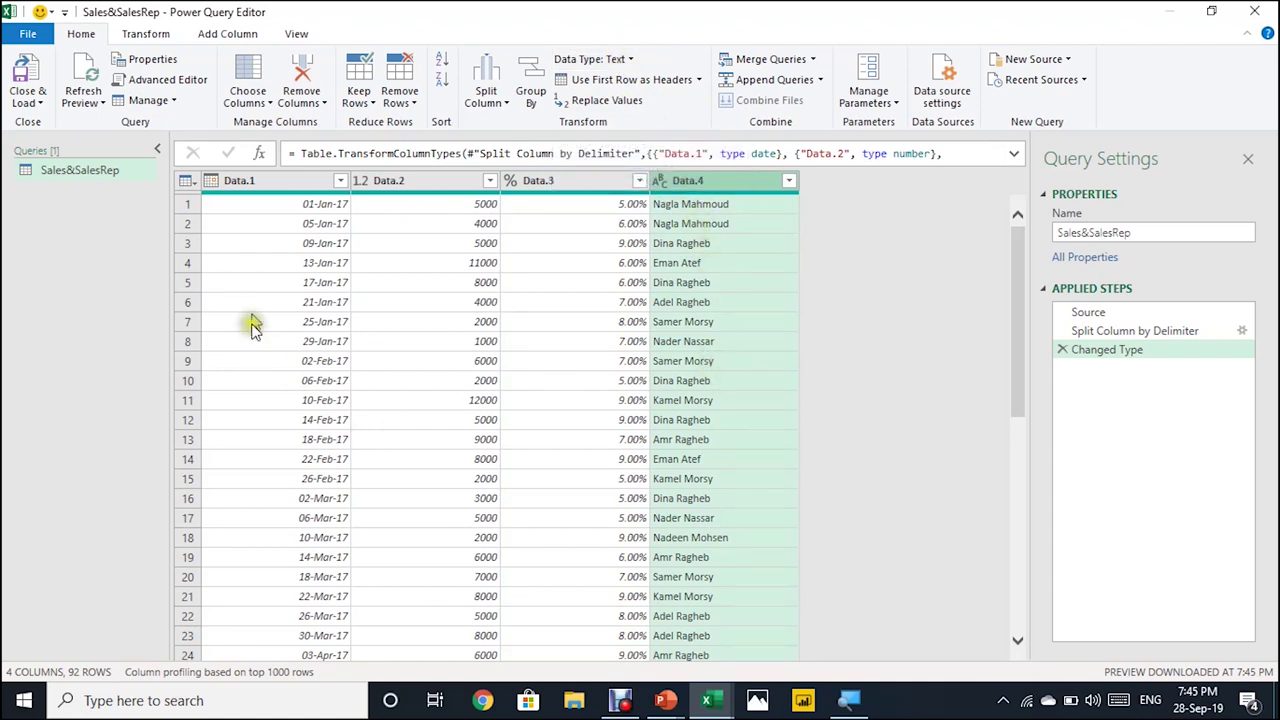
click(253, 185)
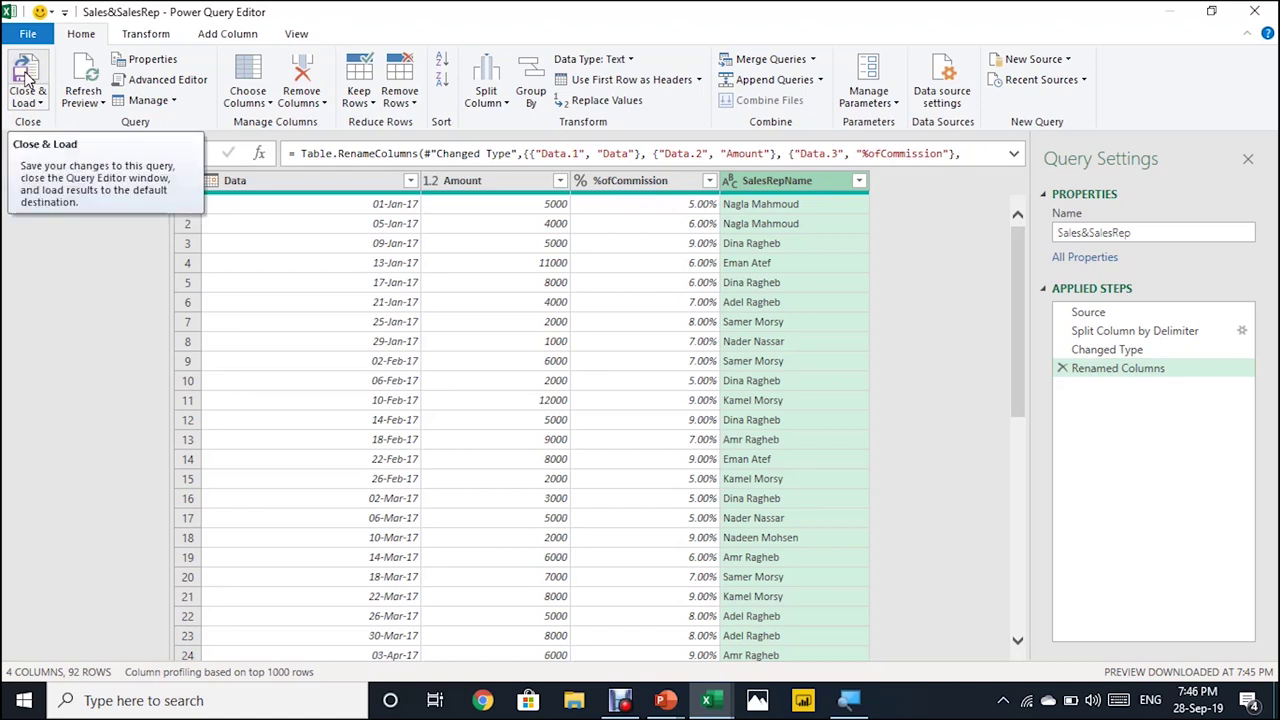
Close the query editor and load the query as a table to cell E7 of the existing 2017 worksheet
click(28, 102)
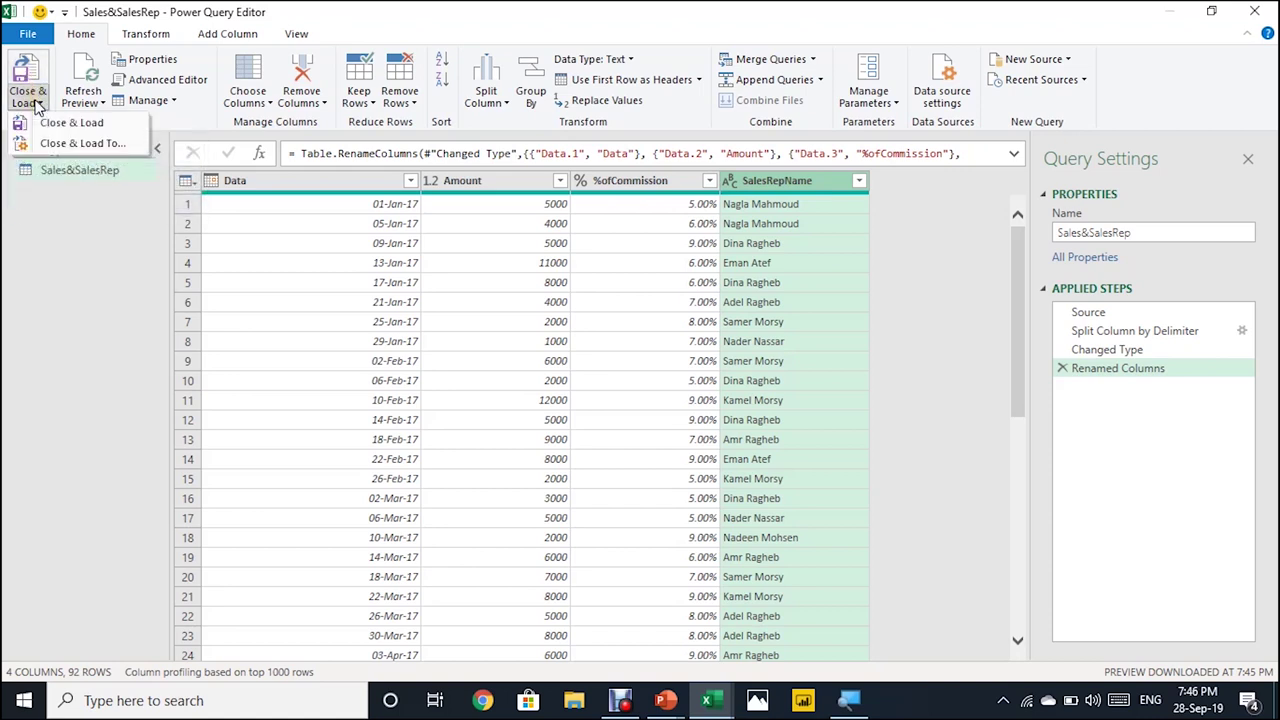
click(60, 148)
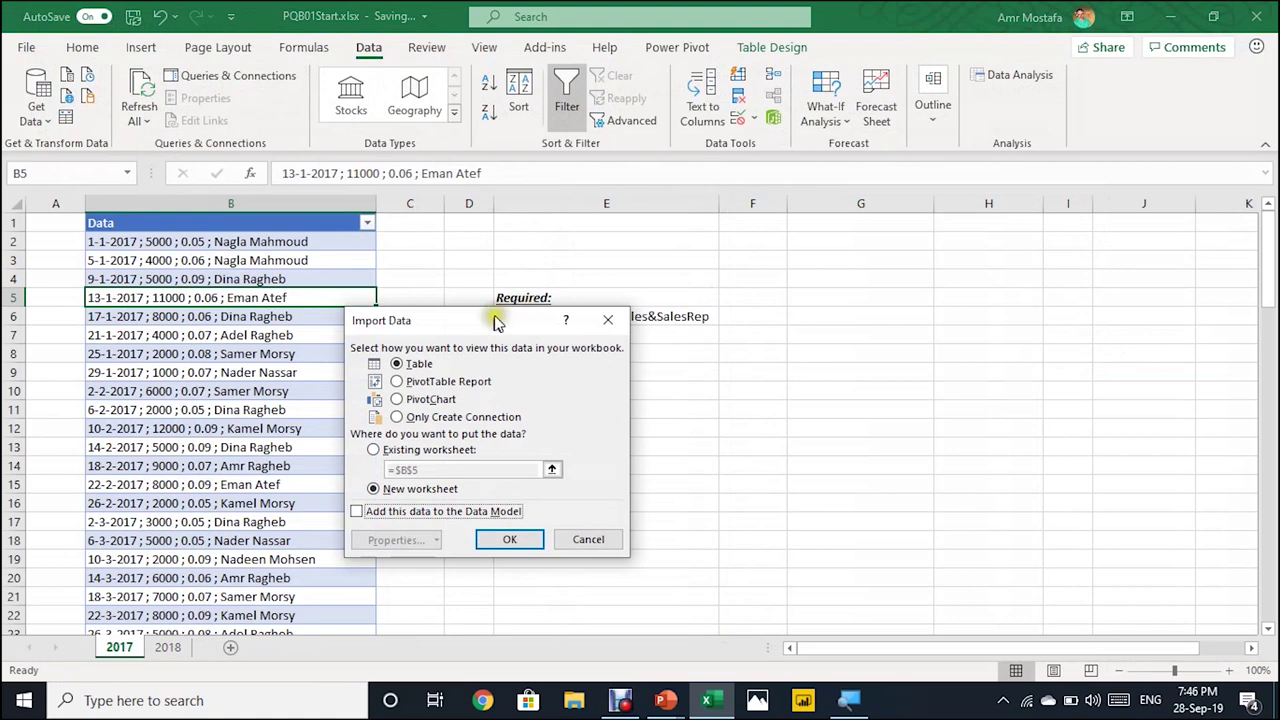
drag(497, 320, 923, 260)
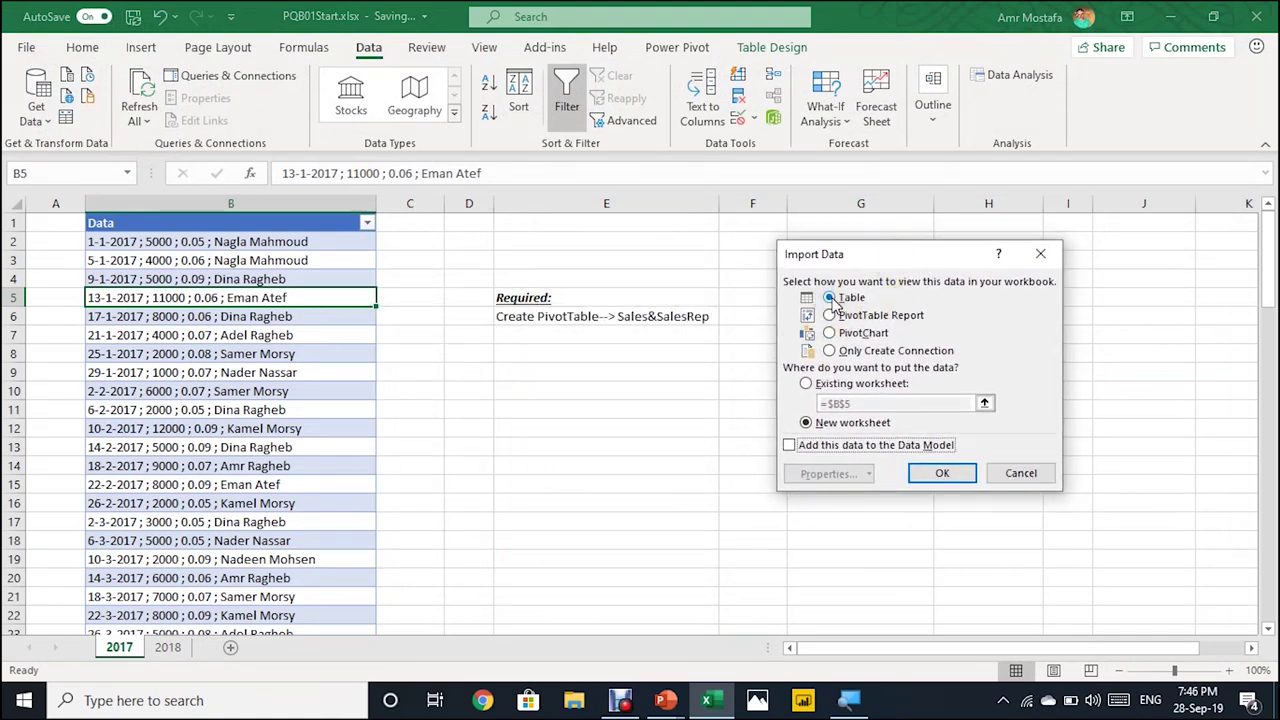
click(807, 384)
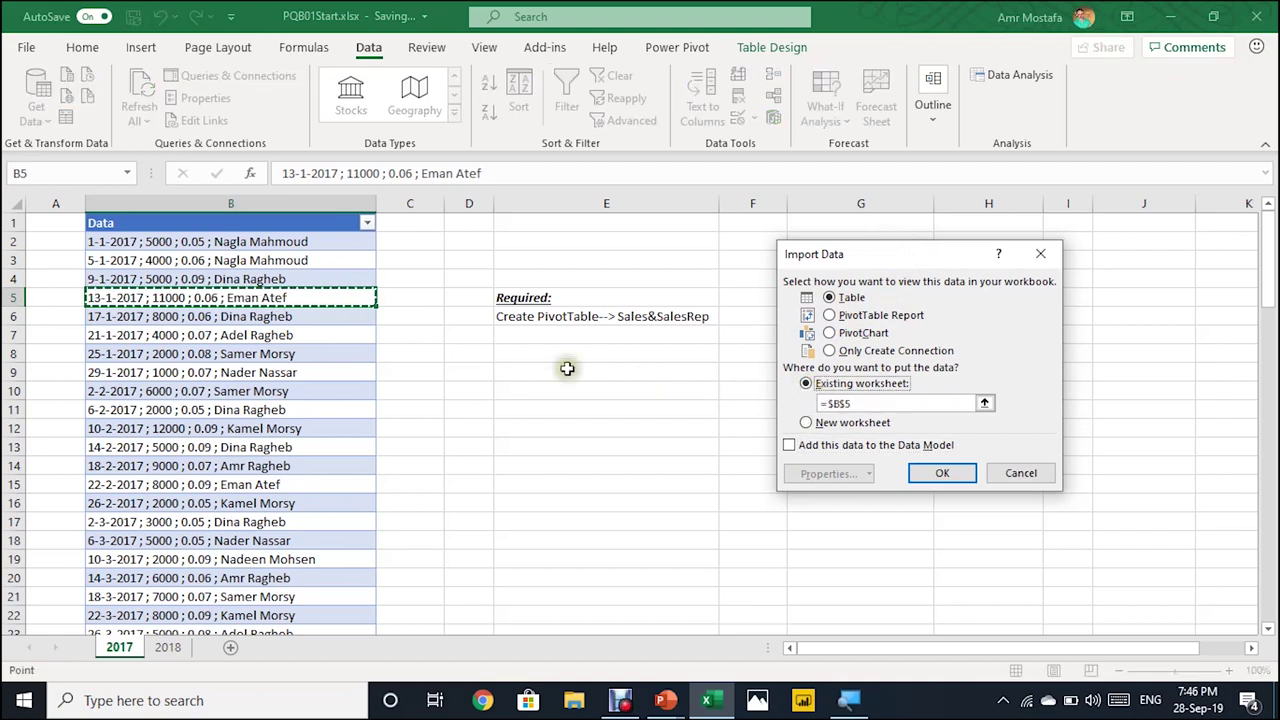
click(523, 334)
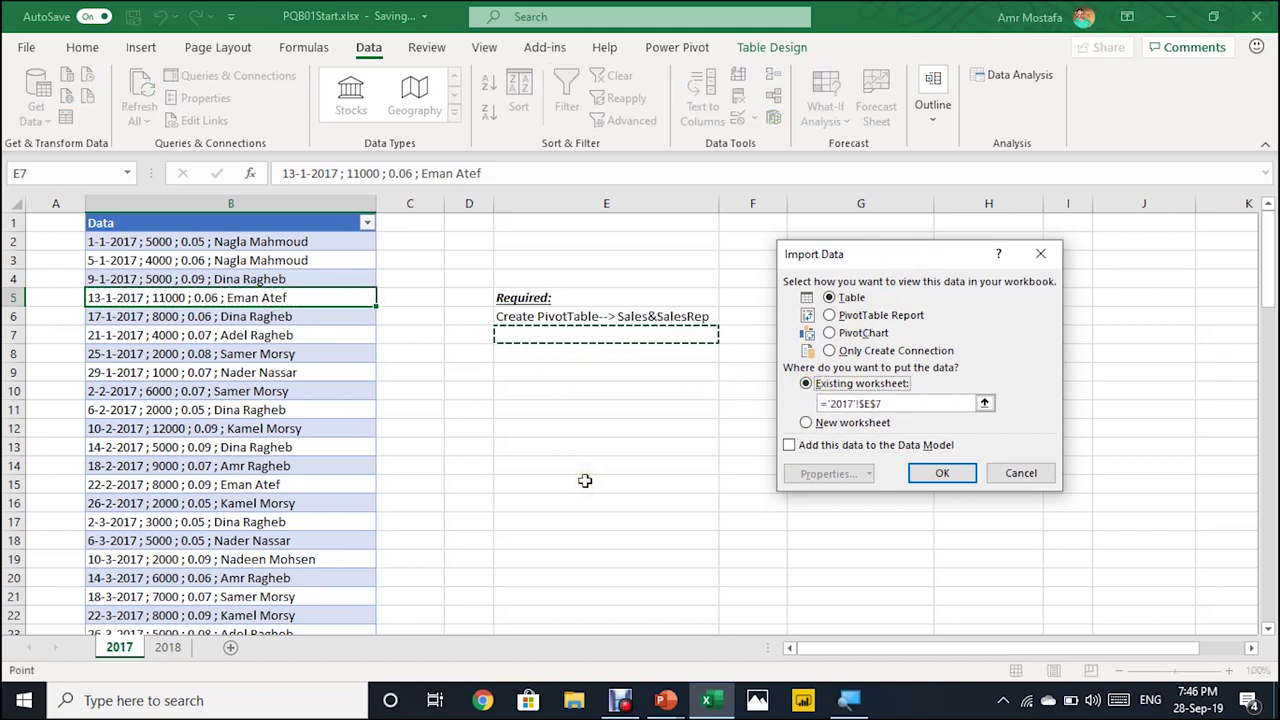
click(938, 471)
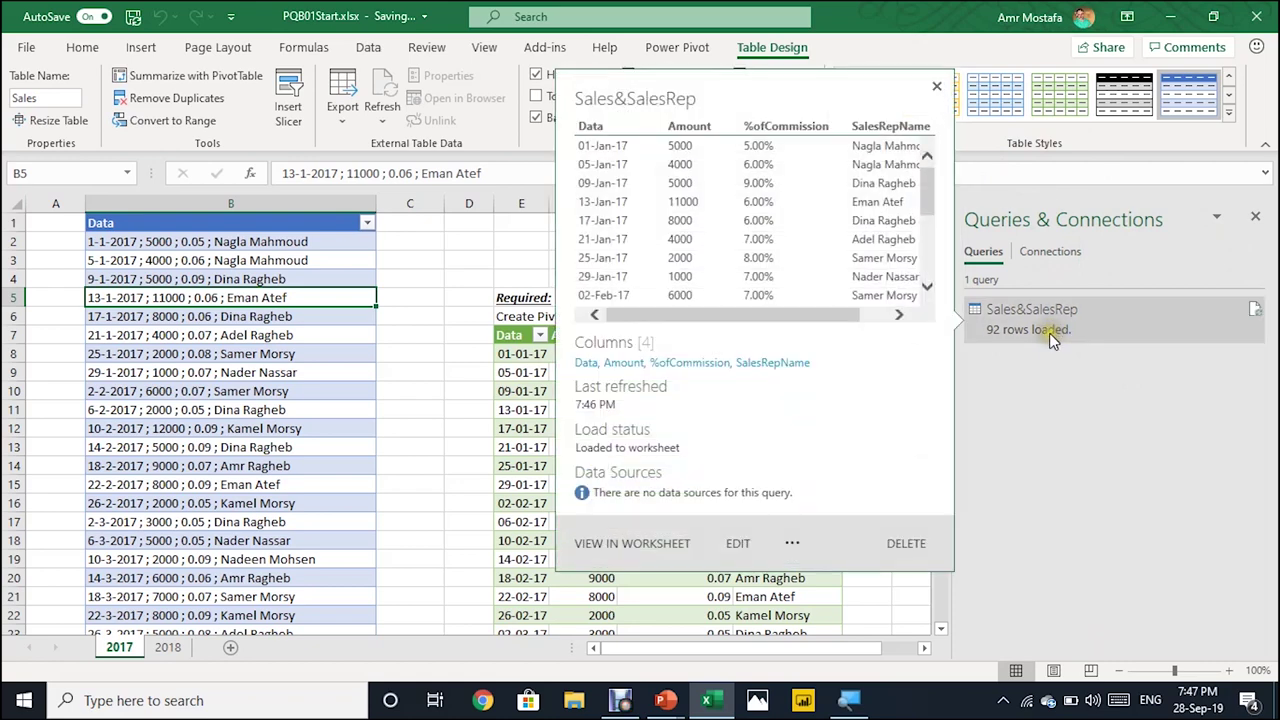
Insert a PivotTable based on the Sales_SalesRep table at cell J7 of the existing 2017 worksheet
click(1053, 340)
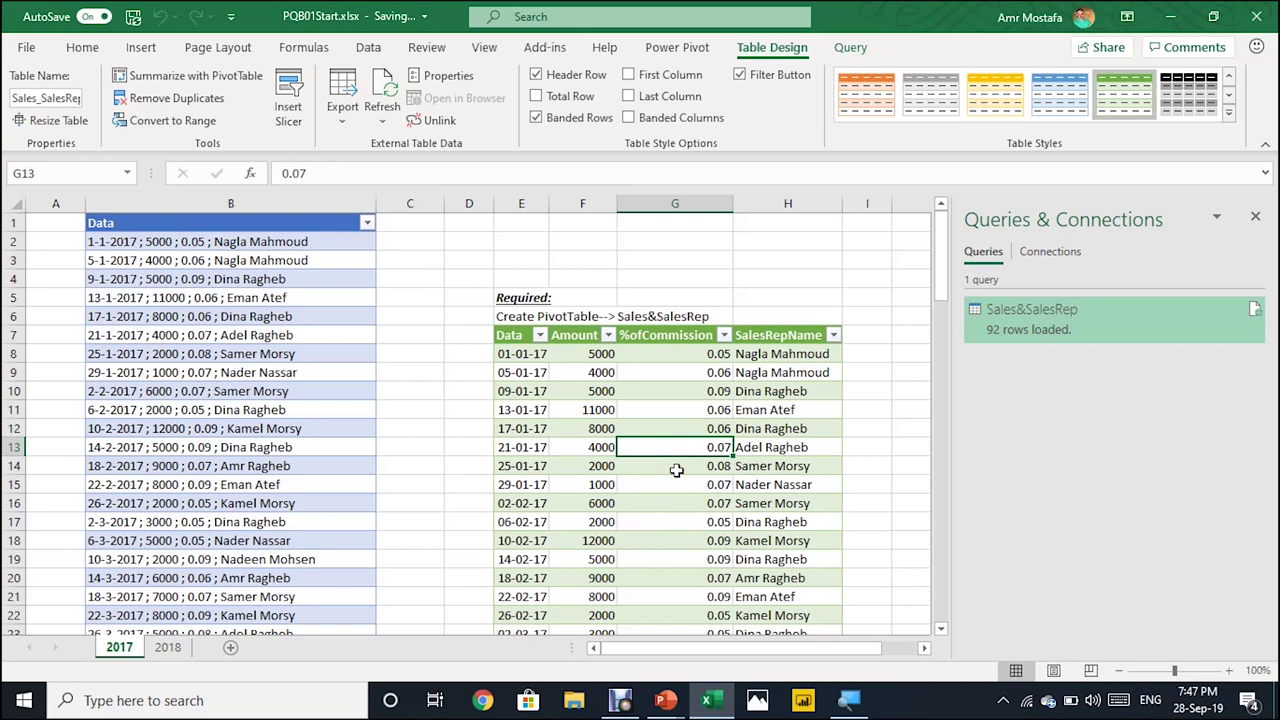
key(alt+n)
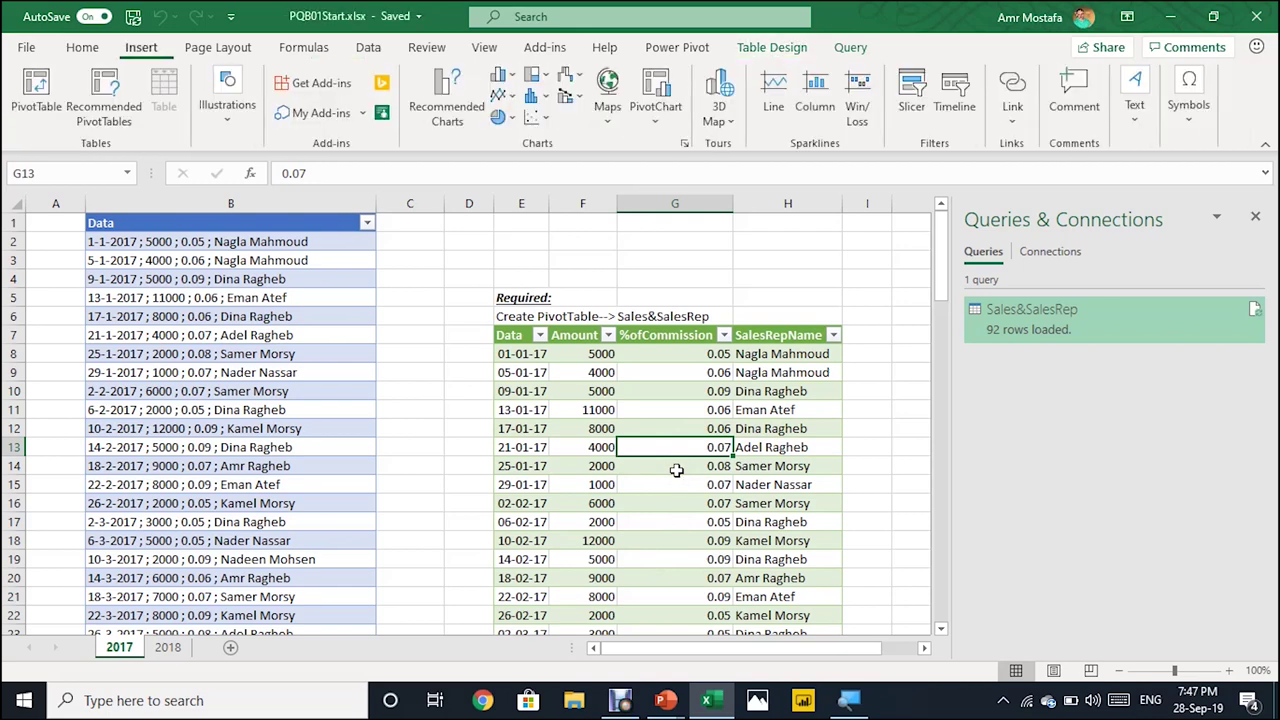
key(v)
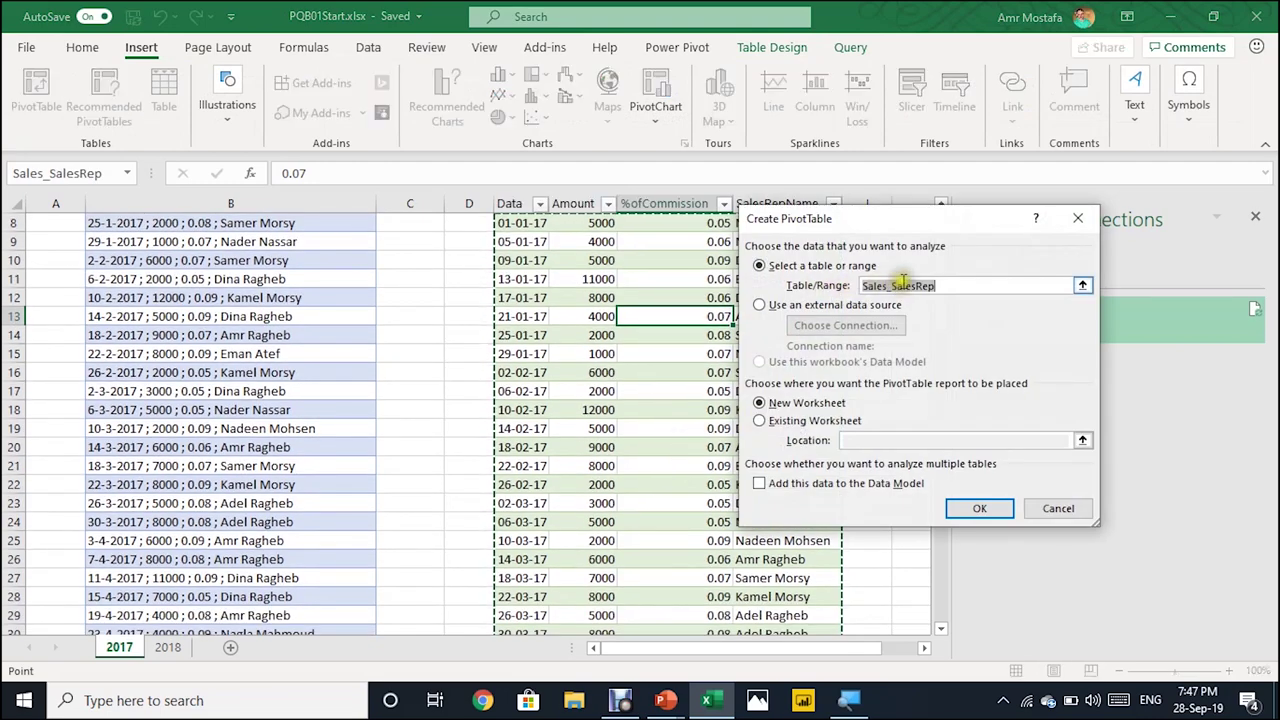
click(776, 420)
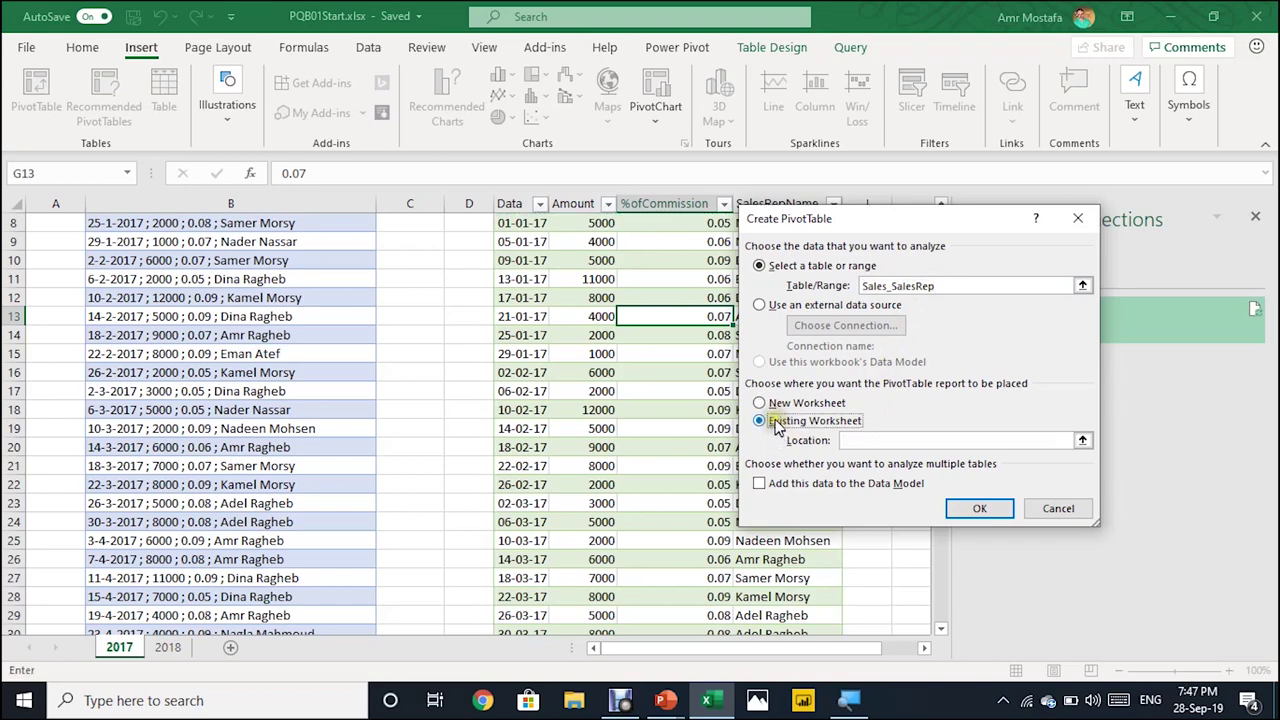
drag(863, 222, 430, 421)
scroll(871, 366, up, 3)
click(942, 296)
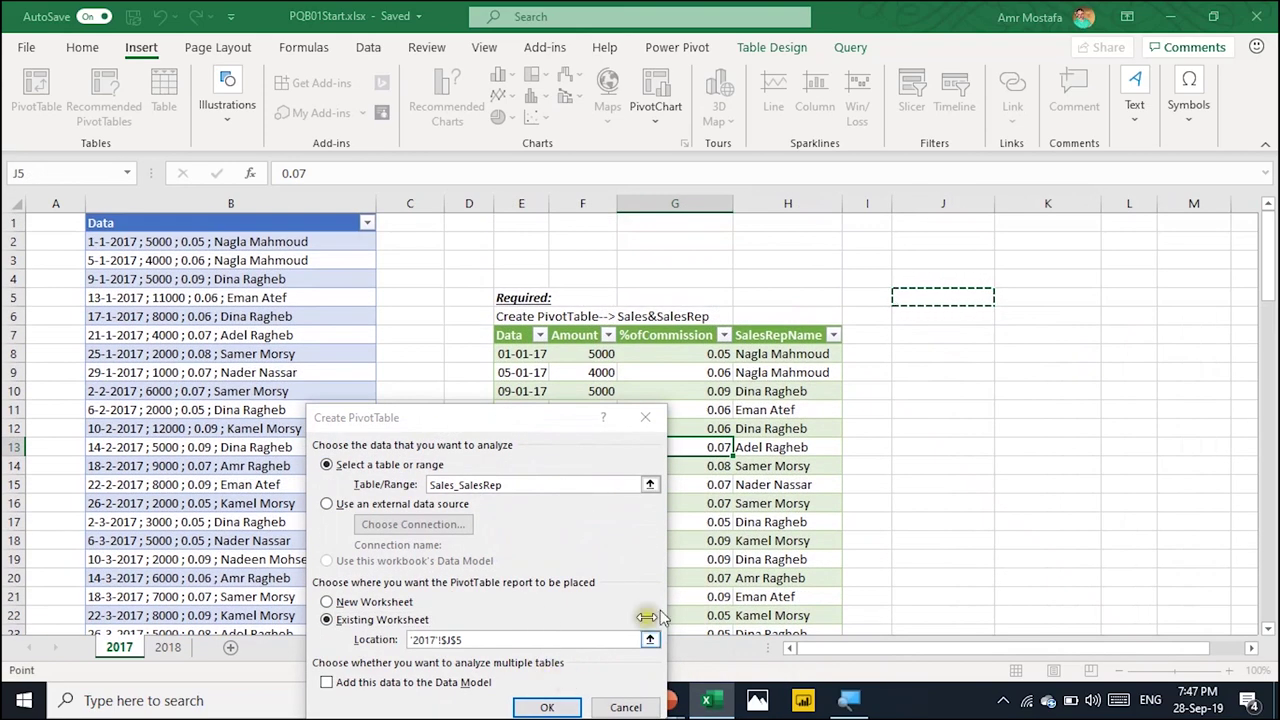
click(928, 337)
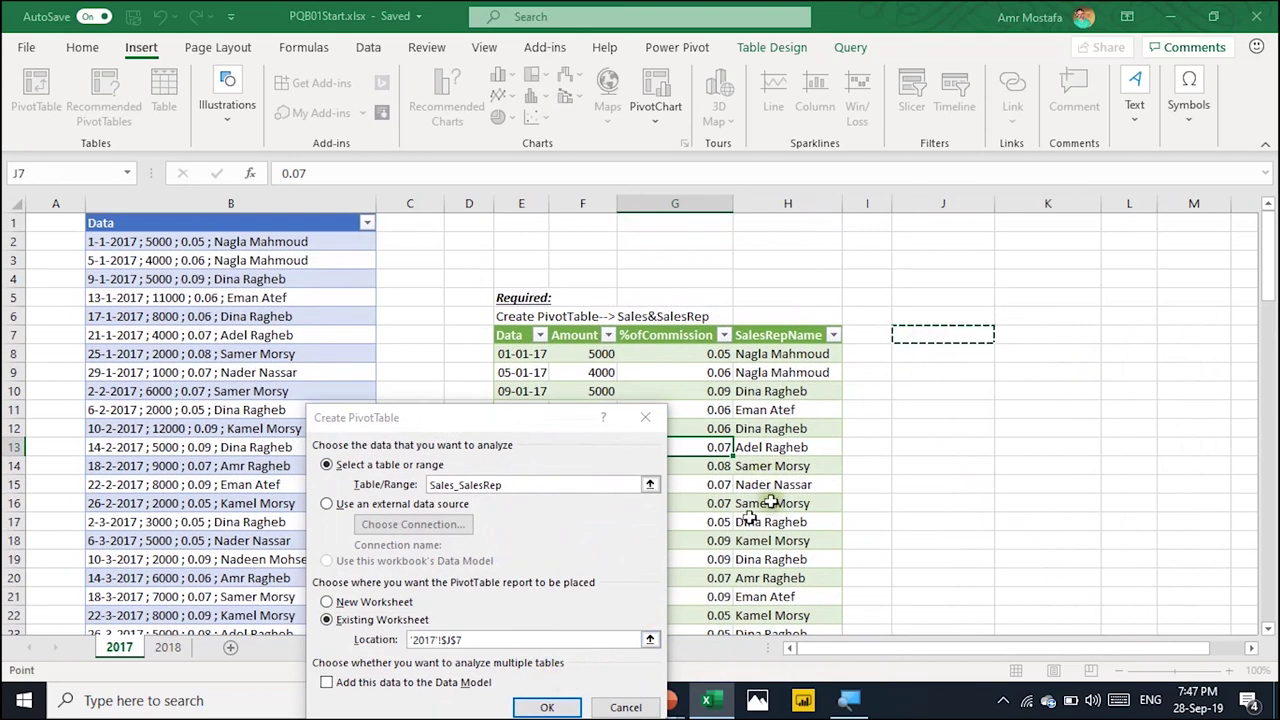
click(550, 706)
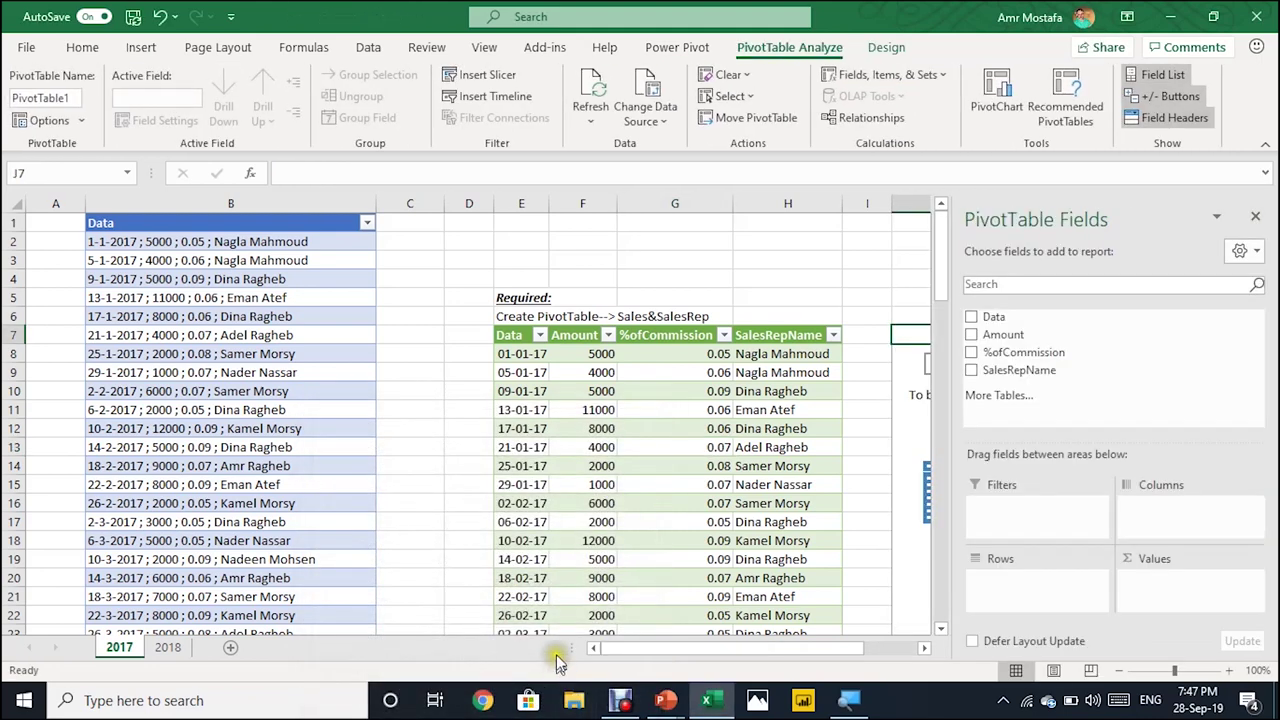
Add the Amount field to the PivotTable's values as a sum
click(928, 647)
click(928, 647)
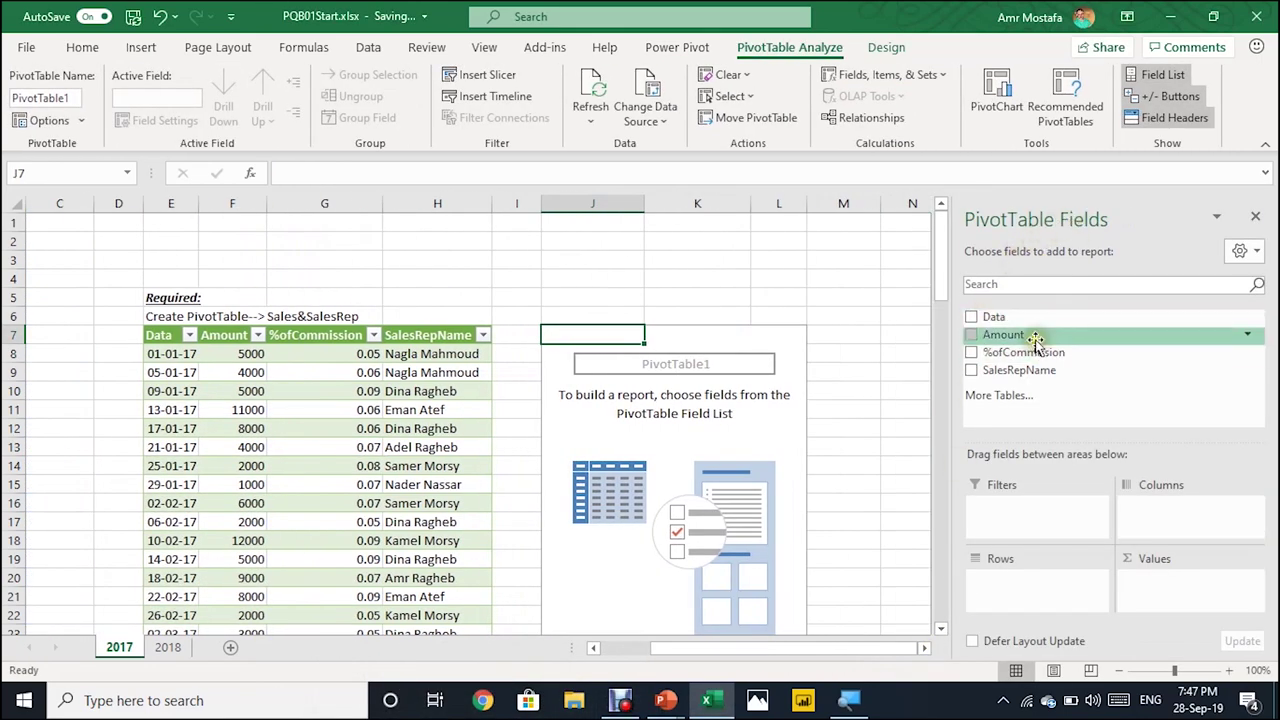
drag(1035, 340, 1180, 588)
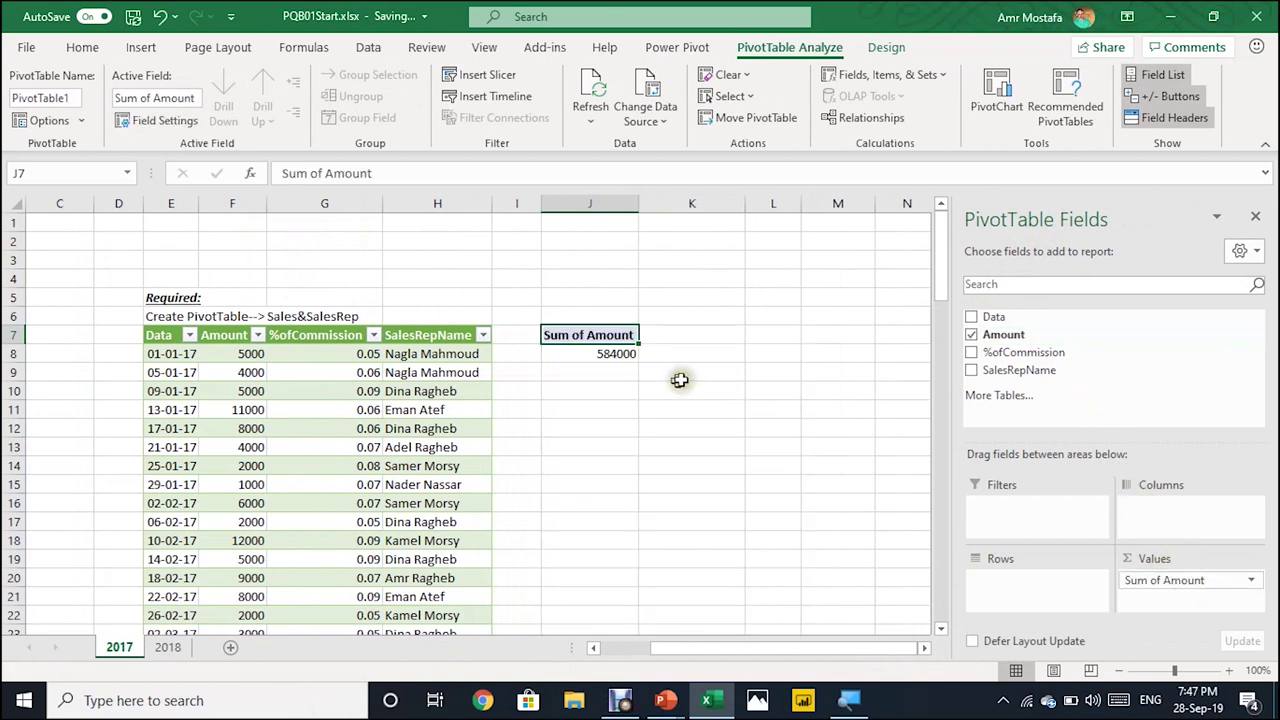
Format the PivotTable's summed amount as dollar currency without decimals and add the SalesRepName field to its rows
click(624, 355)
right_click(624, 356)
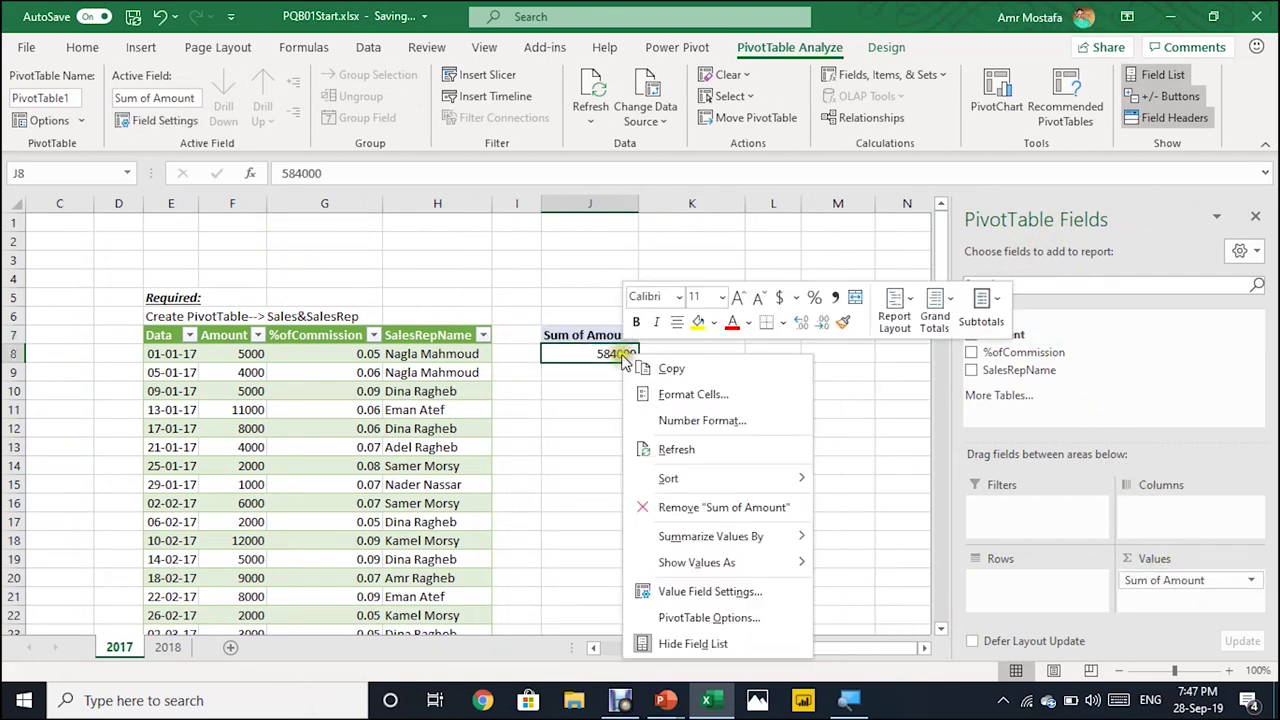
click(702, 420)
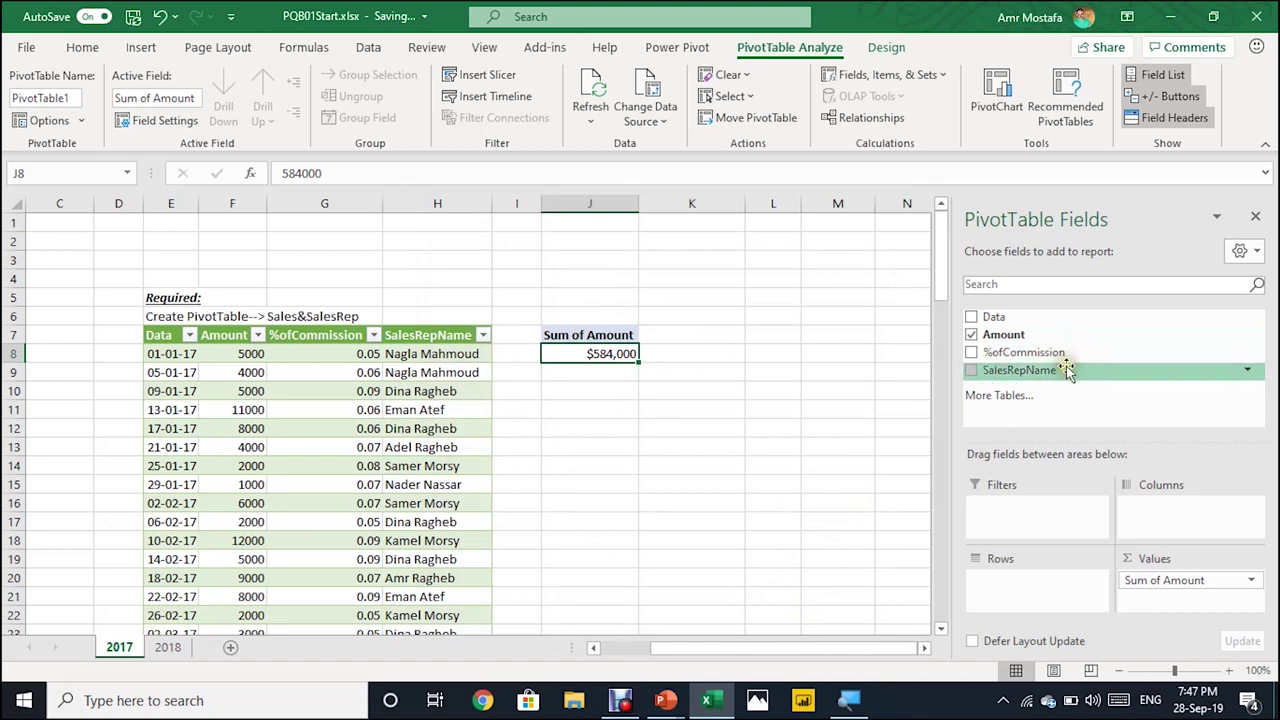
drag(1068, 370, 1075, 585)
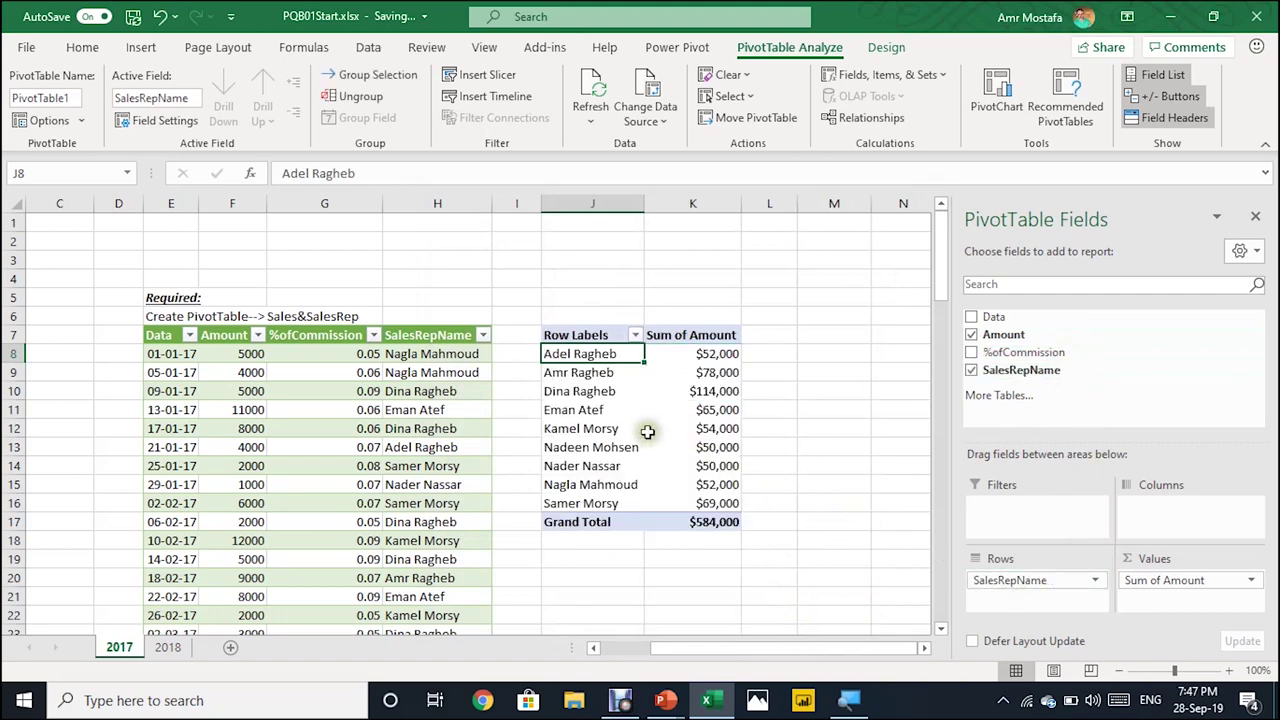
click(296, 451)
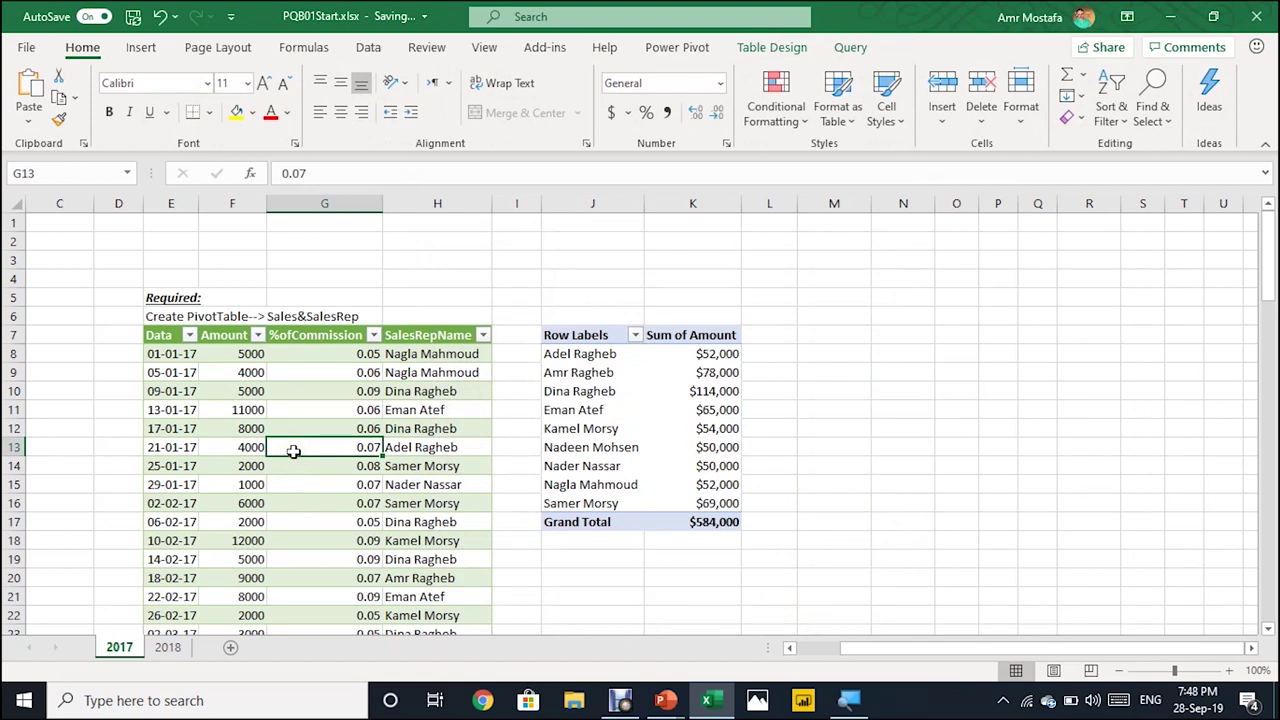
key(Left)
key(Left)
key(Left)
key(Left)
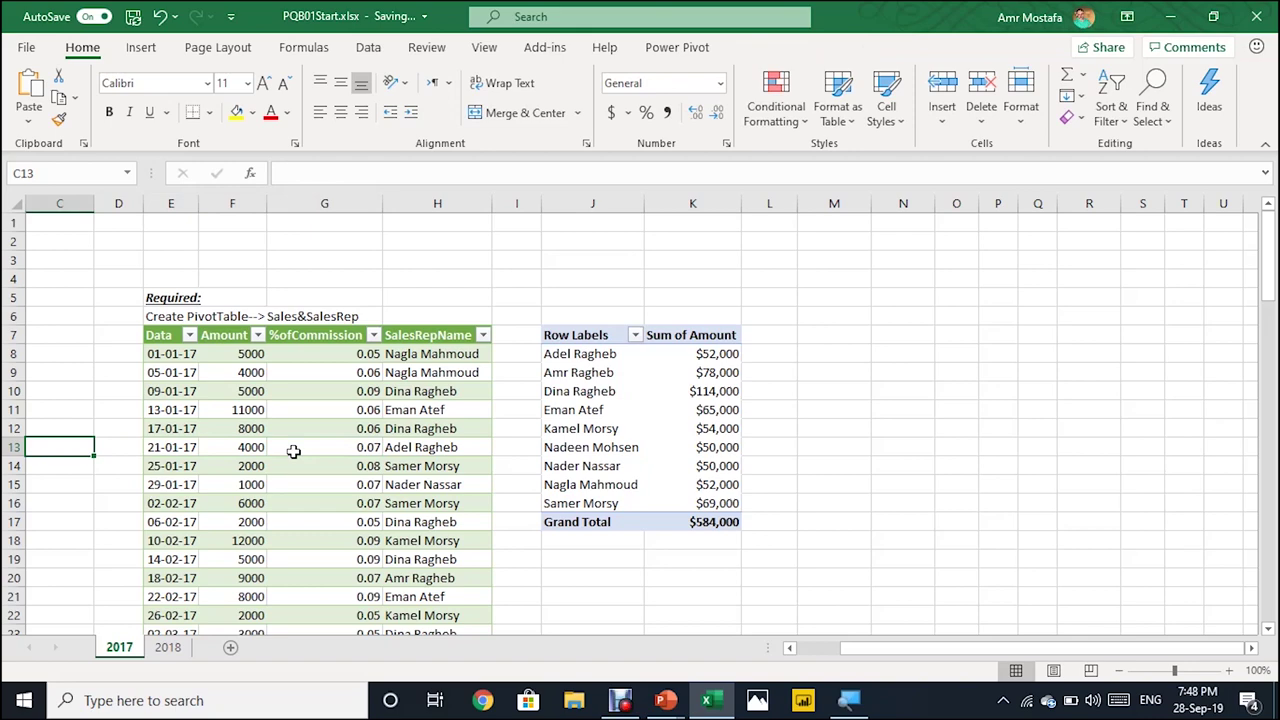
key(Left)
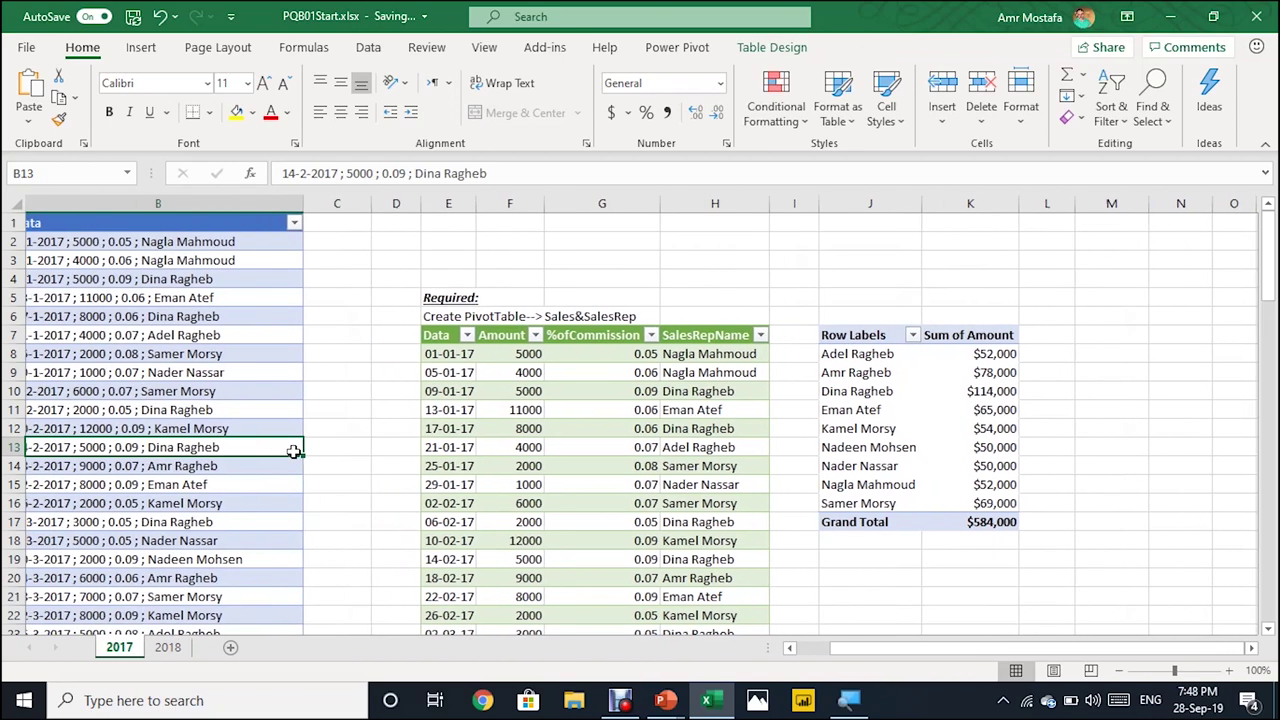
key(ctrl+Up)
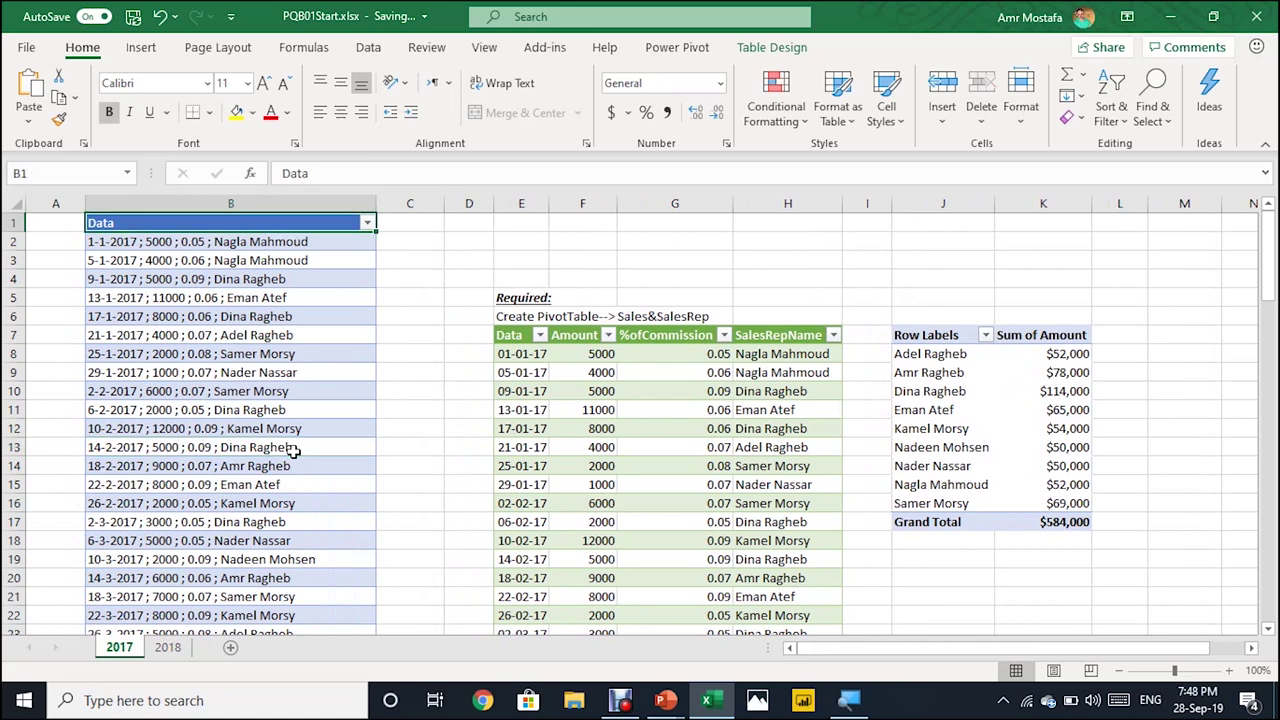
Copy all the 2018 sheet's data records below the header, cells B3 to B94
click(168, 647)
click(219, 372)
key(ctrl+Up)
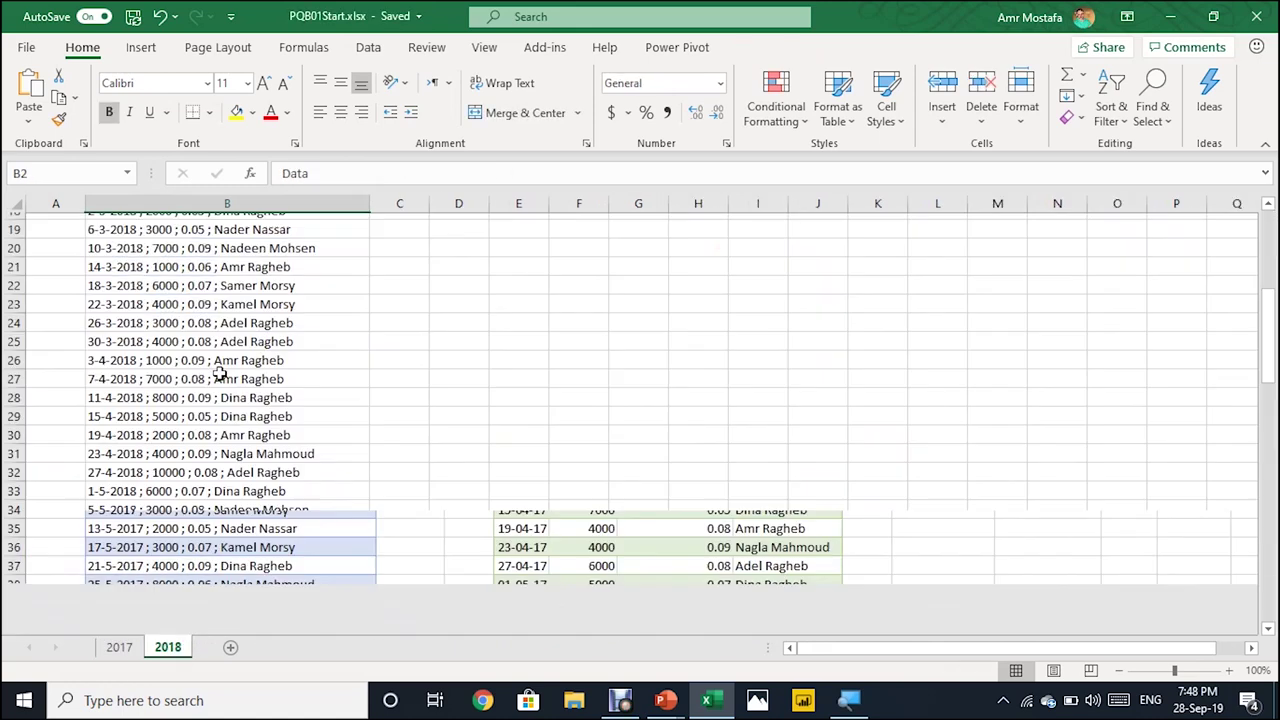
key(Down)
key(ctrl+shift+Down)
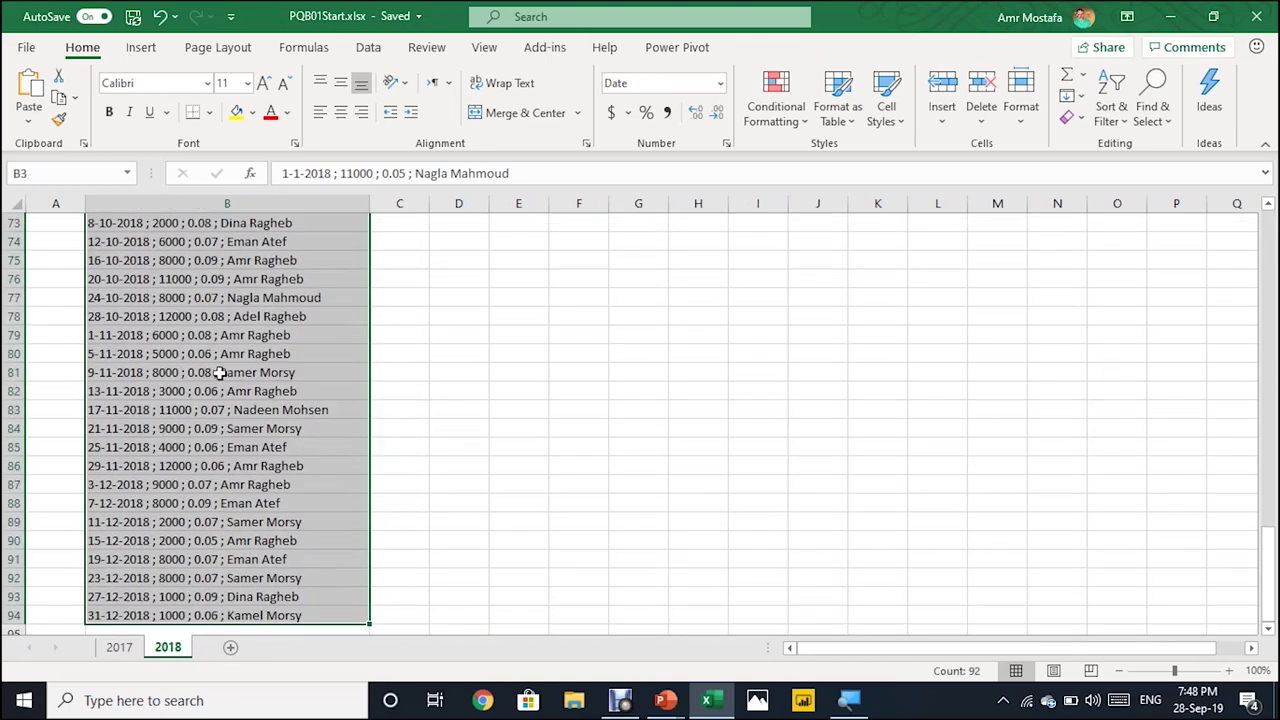
key(ctrl+c)
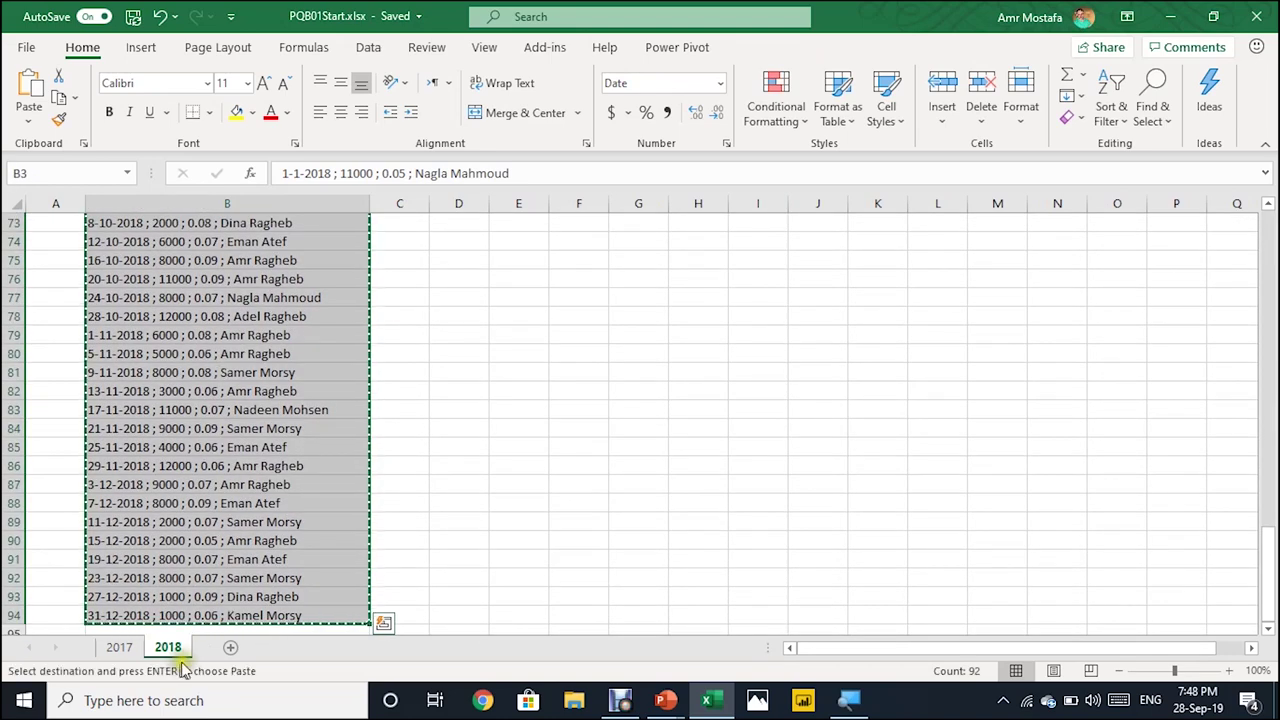
Paste the copied 2018 records into the 2017 sheet at B94, directly below the last row of the source Data table
click(128, 650)
click(168, 480)
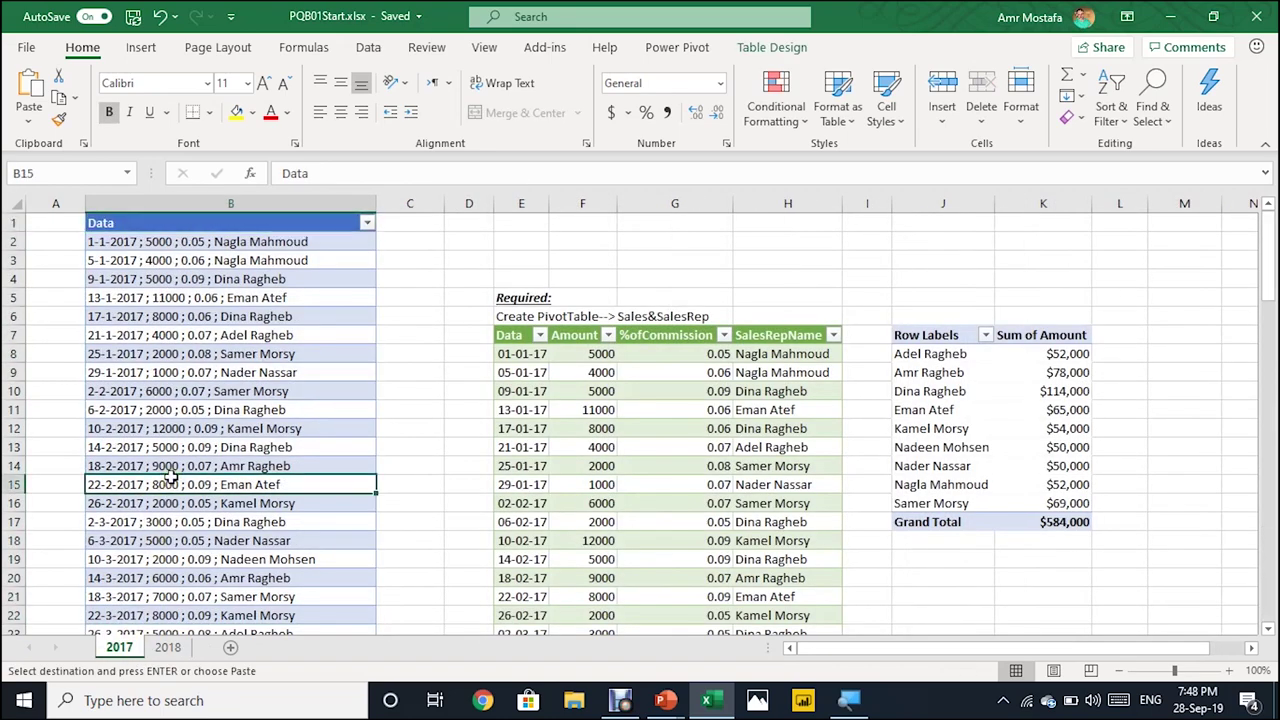
key(ctrl+Down)
key(Down)
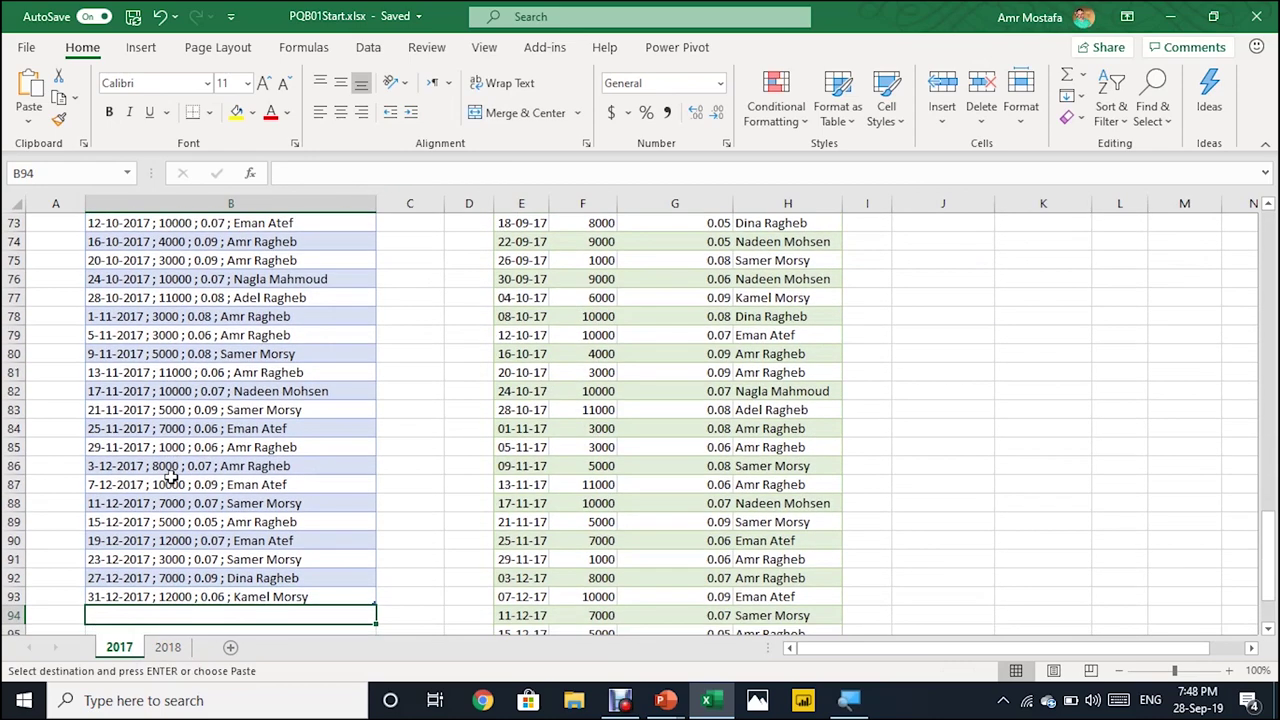
key(ctrl+v)
scroll(255, 445, down, 1)
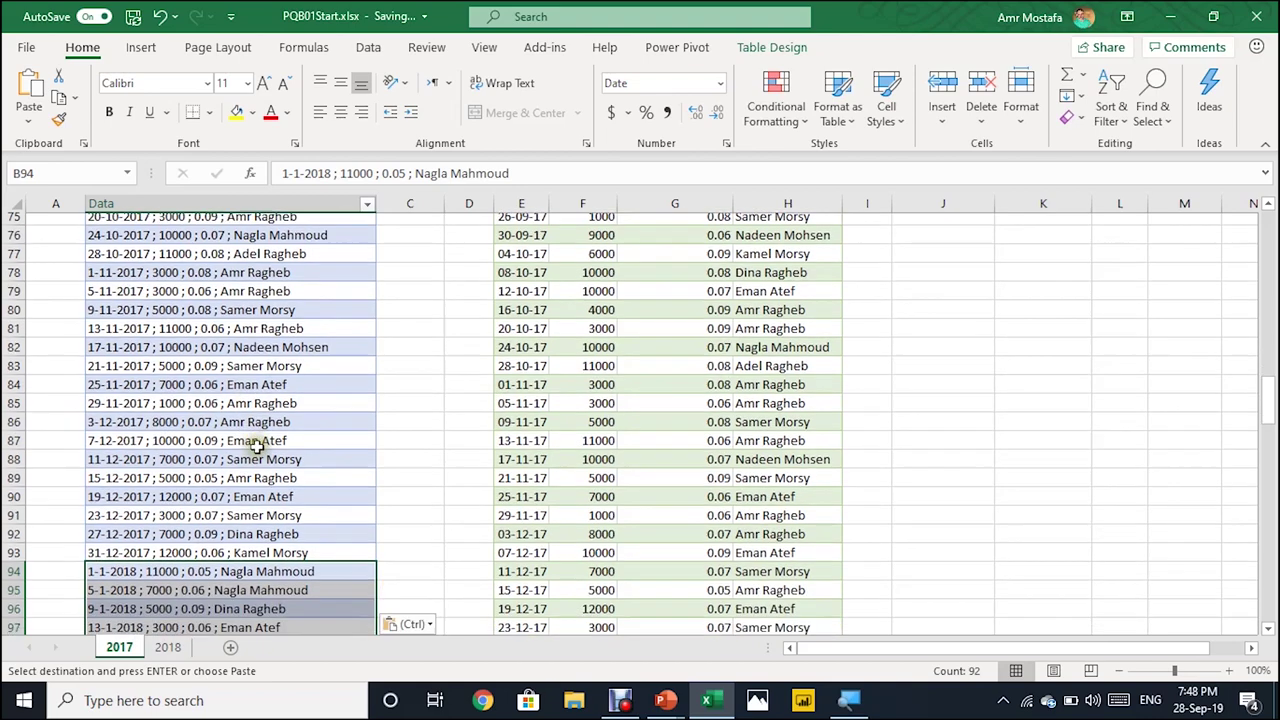
scroll(257, 447, down, 6)
scroll(257, 447, up, 16)
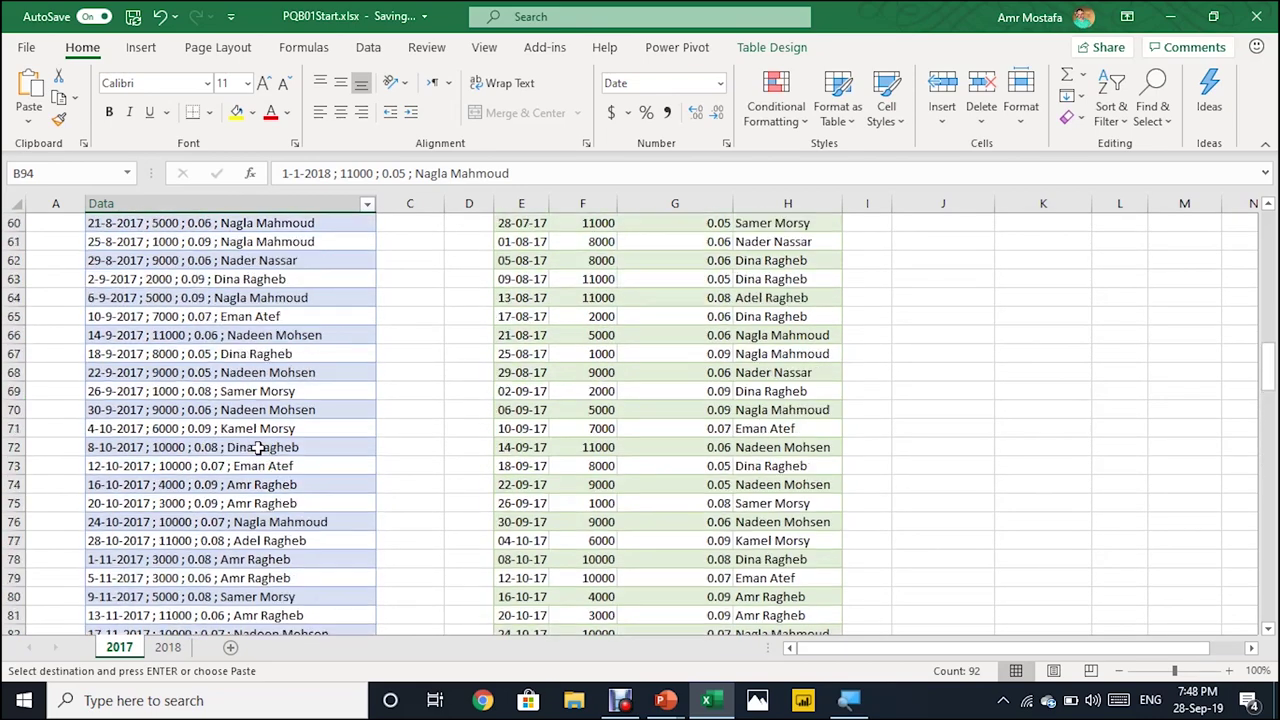
Refresh the query output table on the 2017 sheet to bring in the appended source records
click(578, 356)
scroll(590, 370, down, 2)
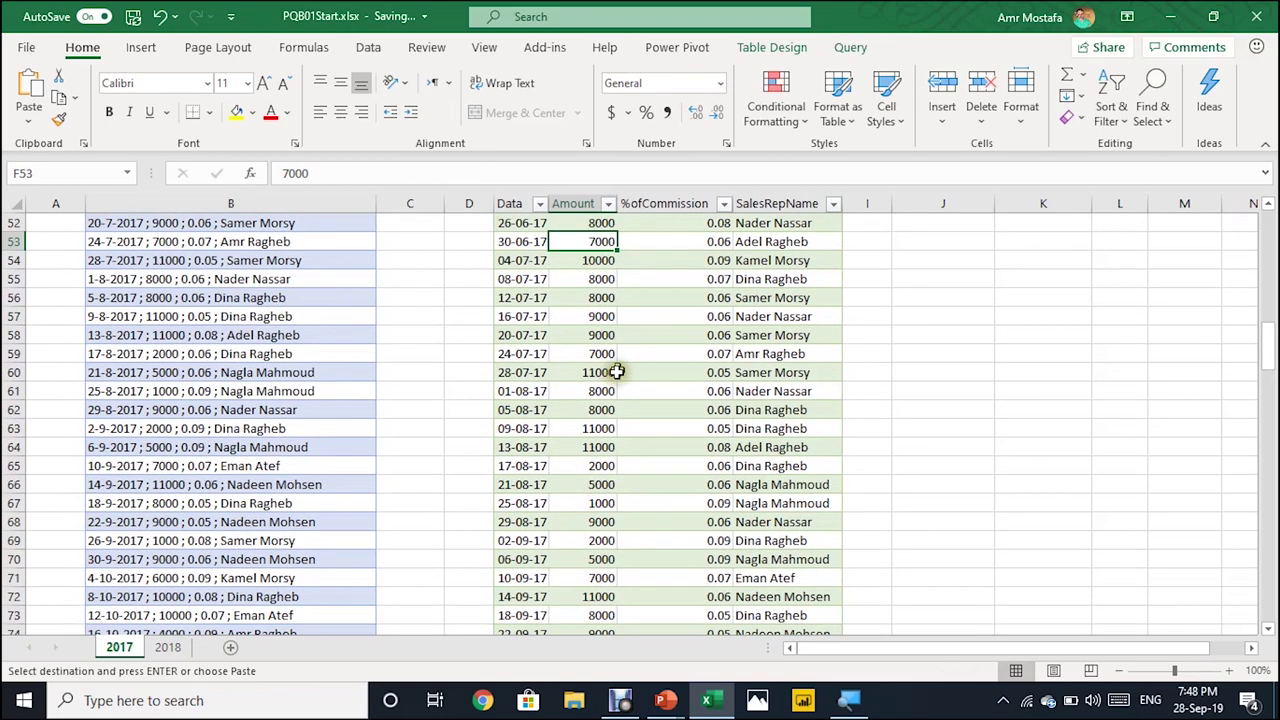
right_click(598, 241)
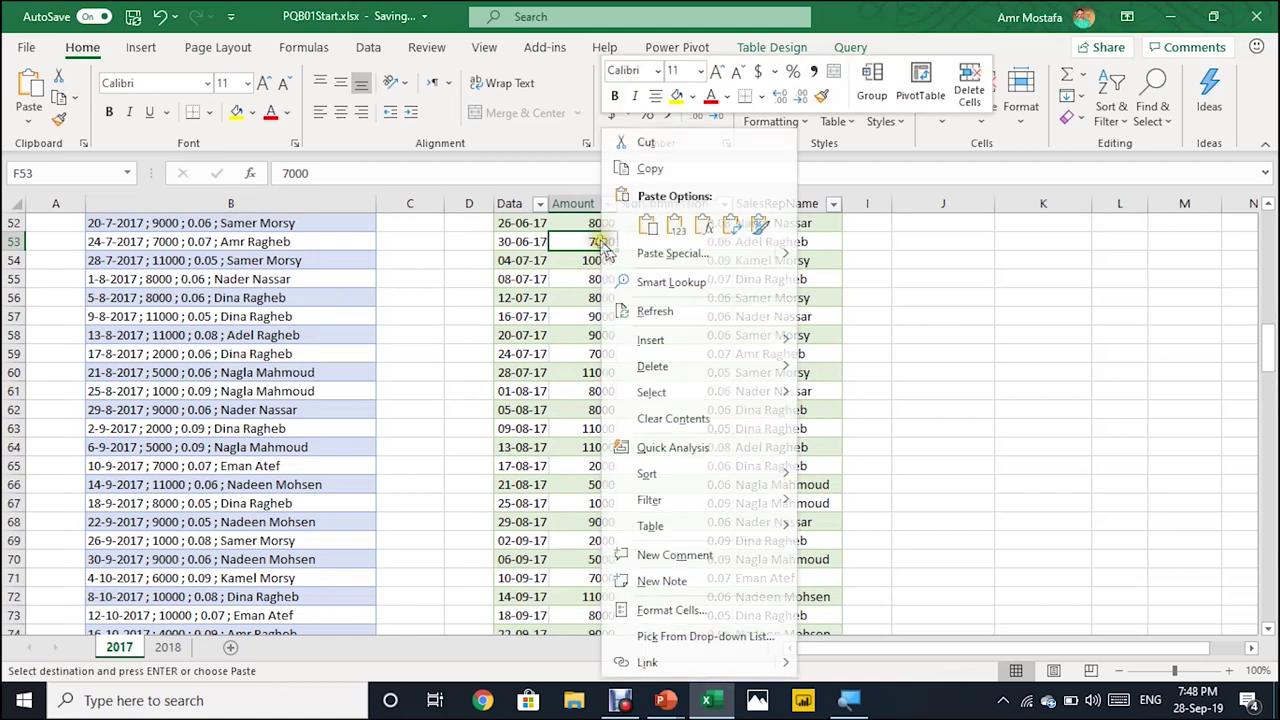
click(635, 312)
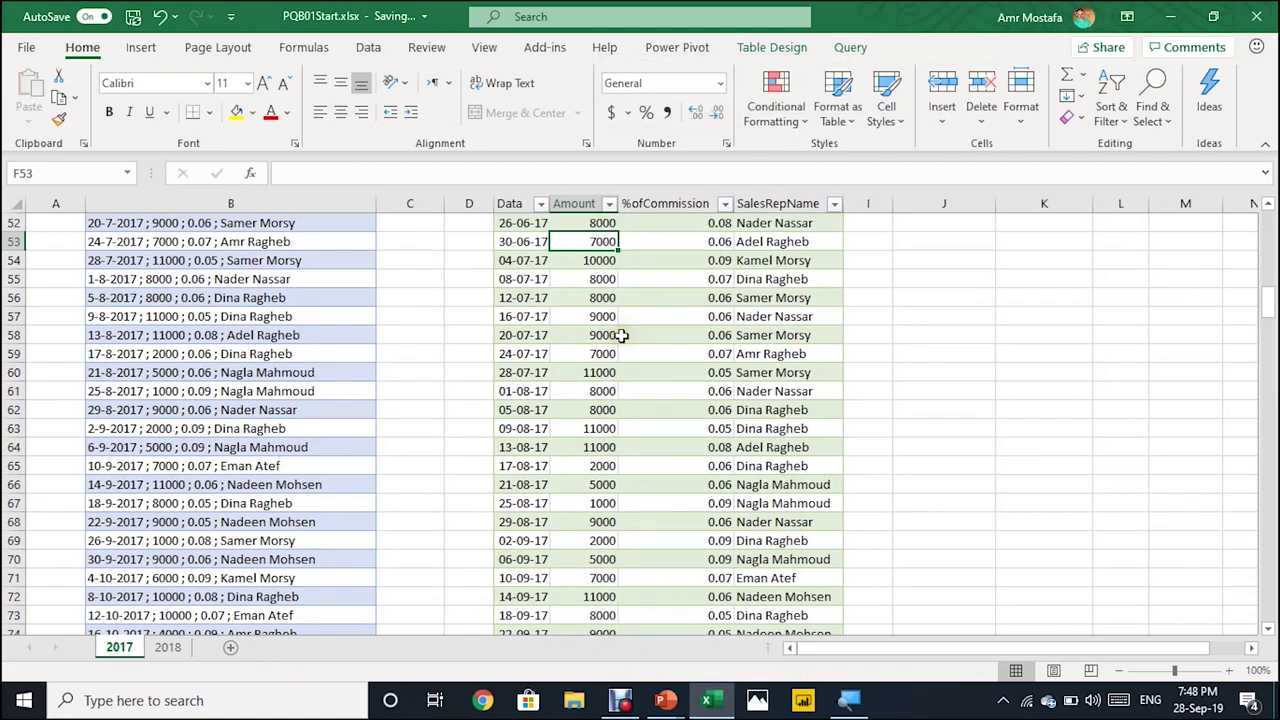
Examine the last rows of the refreshed query table for the split 2018 records
key(ctrl+Down)
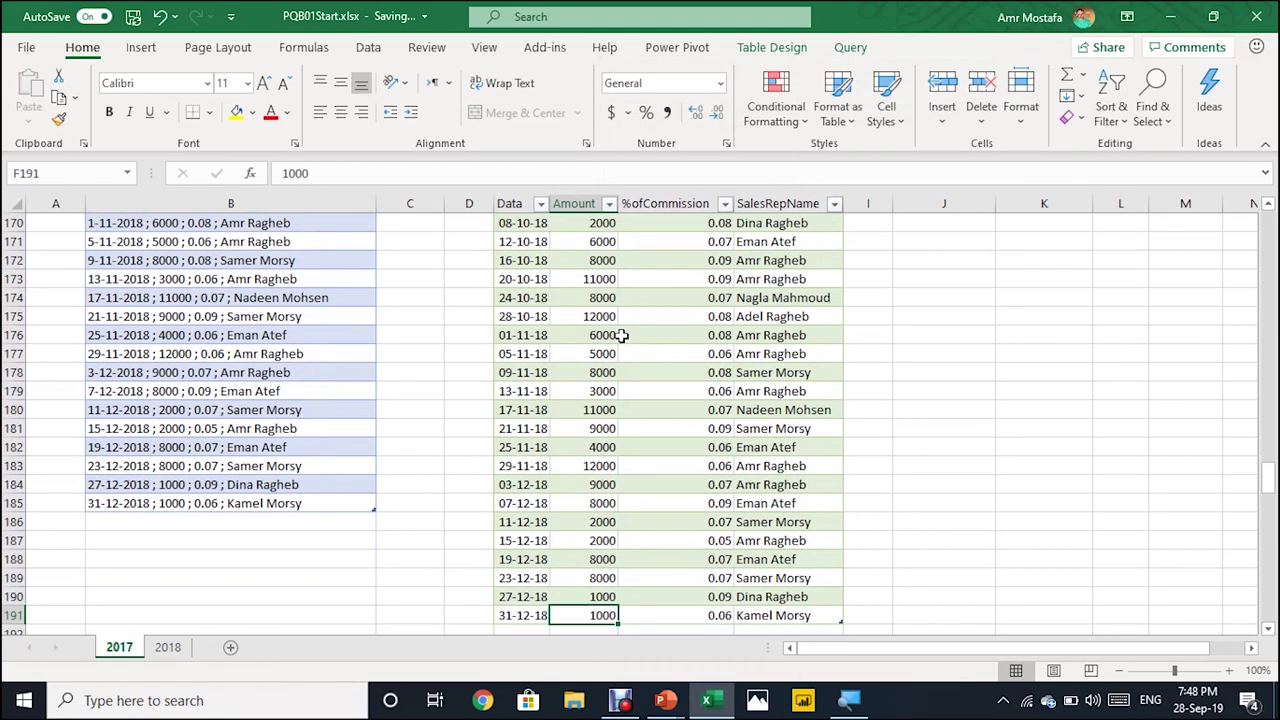
key(Up)
key(Up)
key(Up)
key(Up)
key(Up)
key(Right)
key(Left)
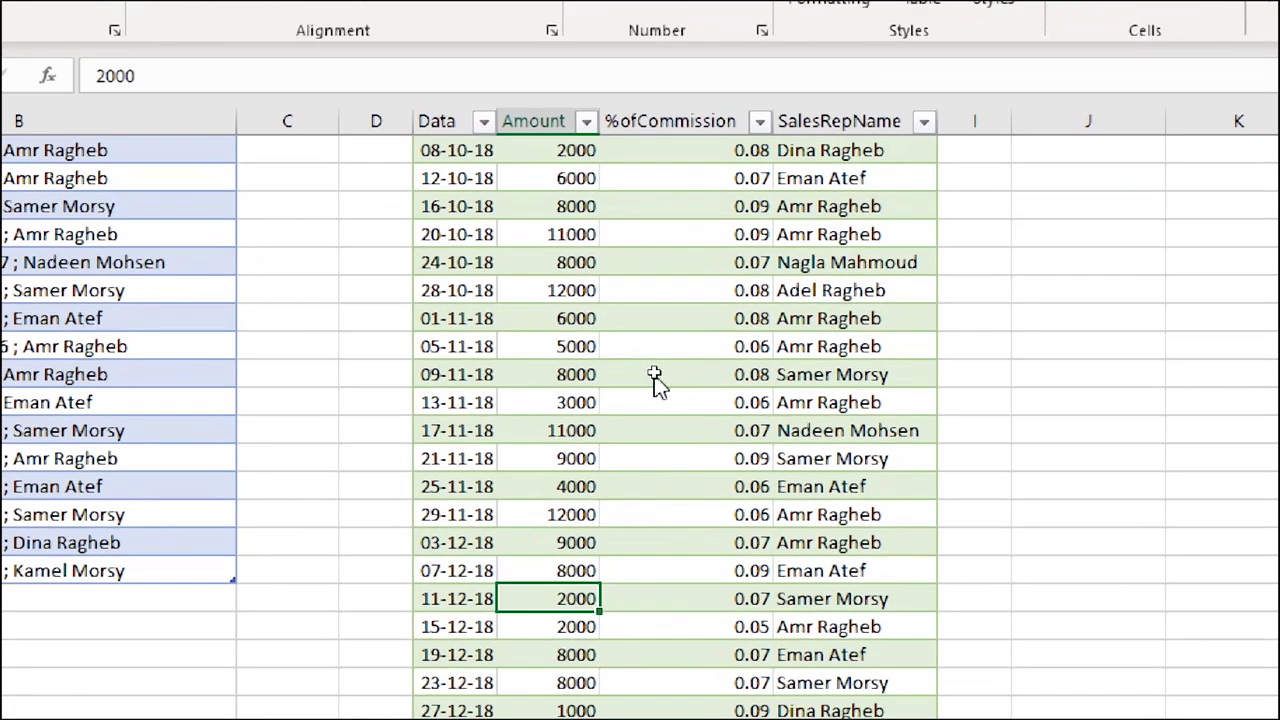
click(724, 373)
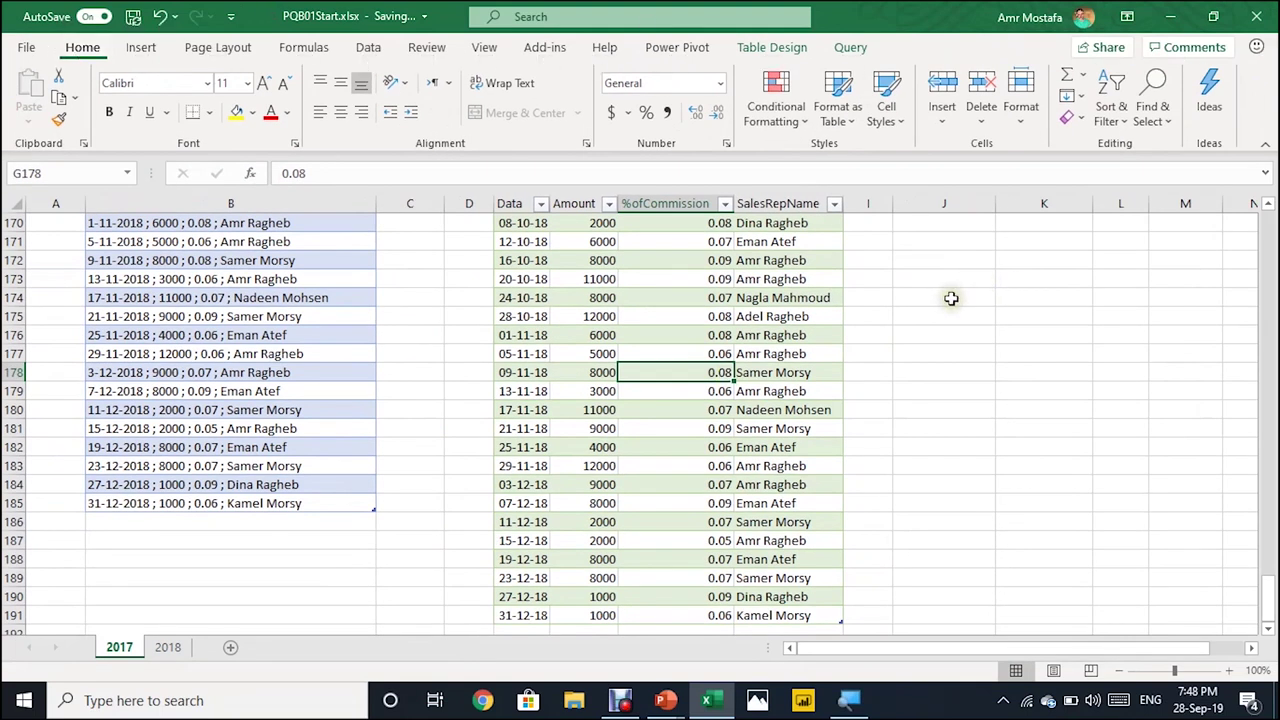
Refresh the PivotTable and add the Data field to its columns to split the sales by year
click(1102, 263)
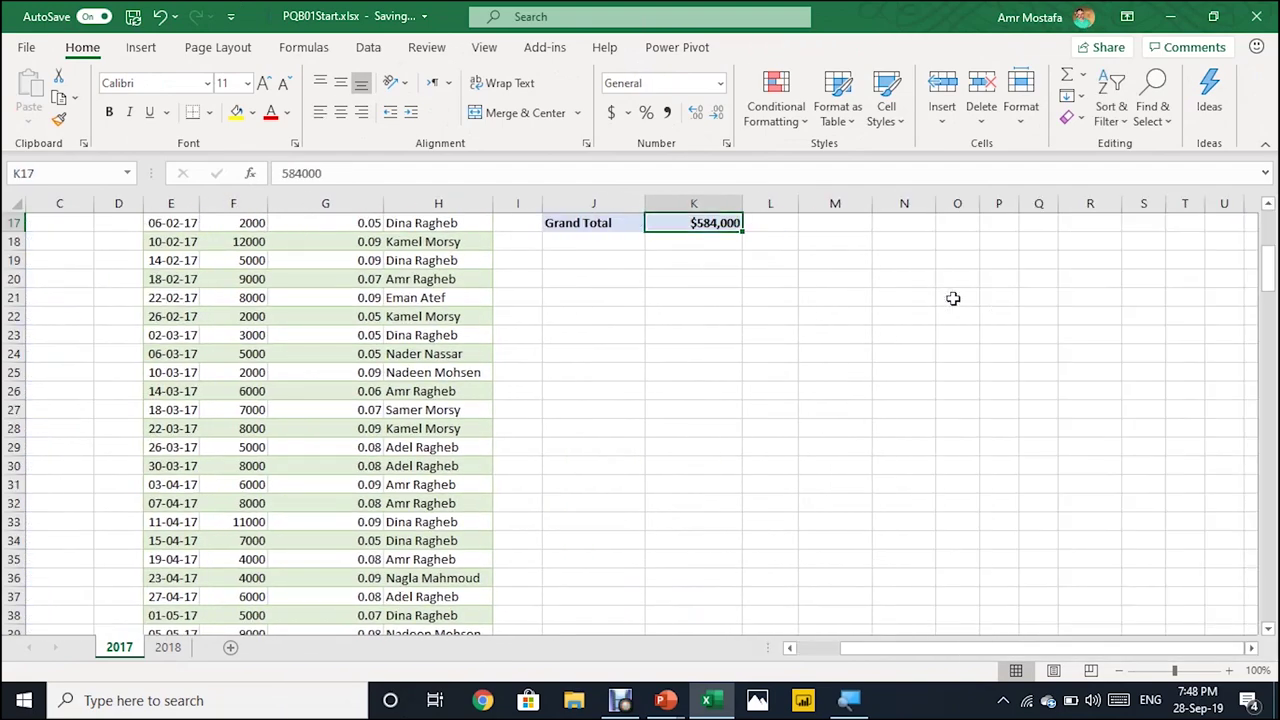
click(651, 317)
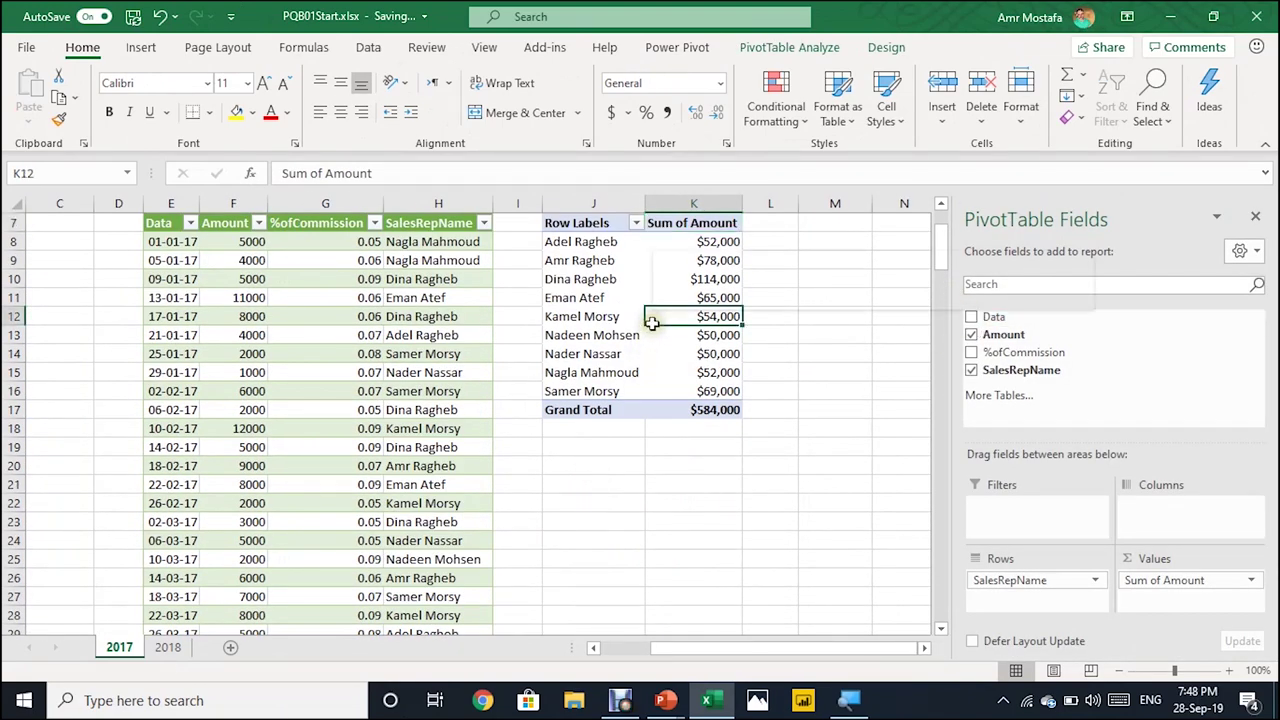
right_click(656, 322)
click(708, 420)
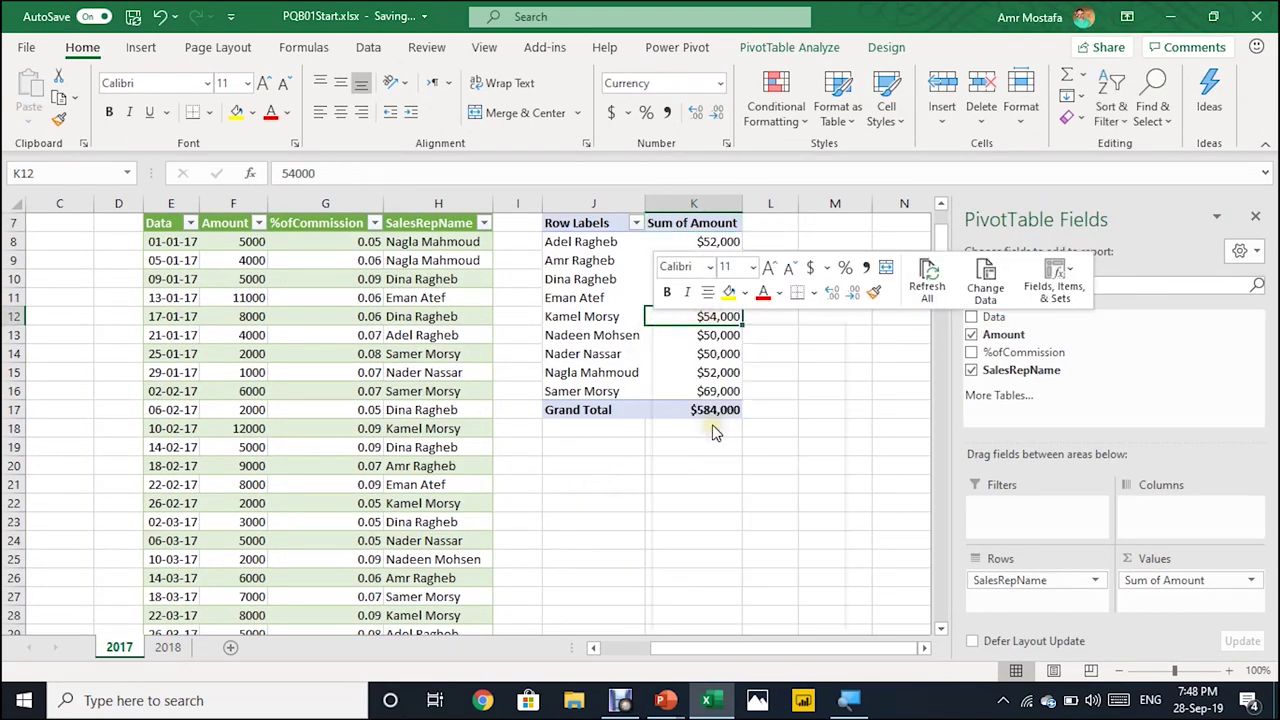
drag(995, 316, 1173, 511)
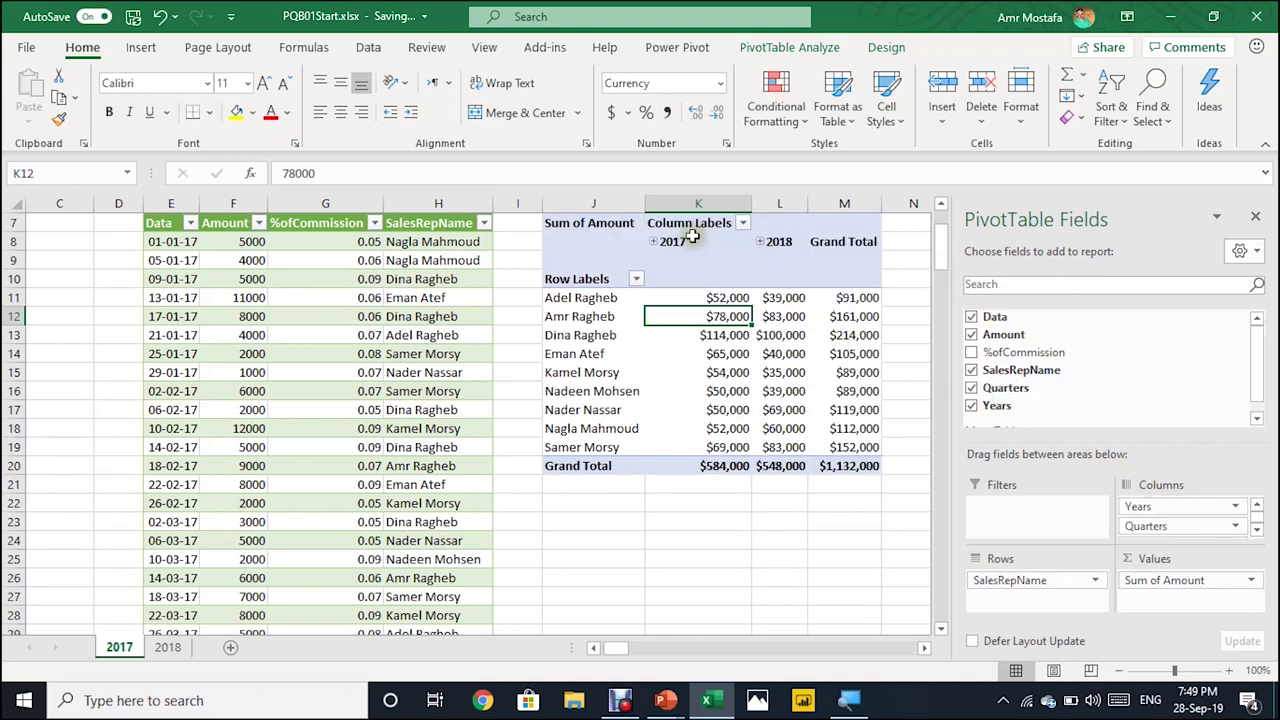
Review the PivotTable's 2018 column together with the query output table and the source Data table
click(772, 243)
scroll(776, 325, up, 2)
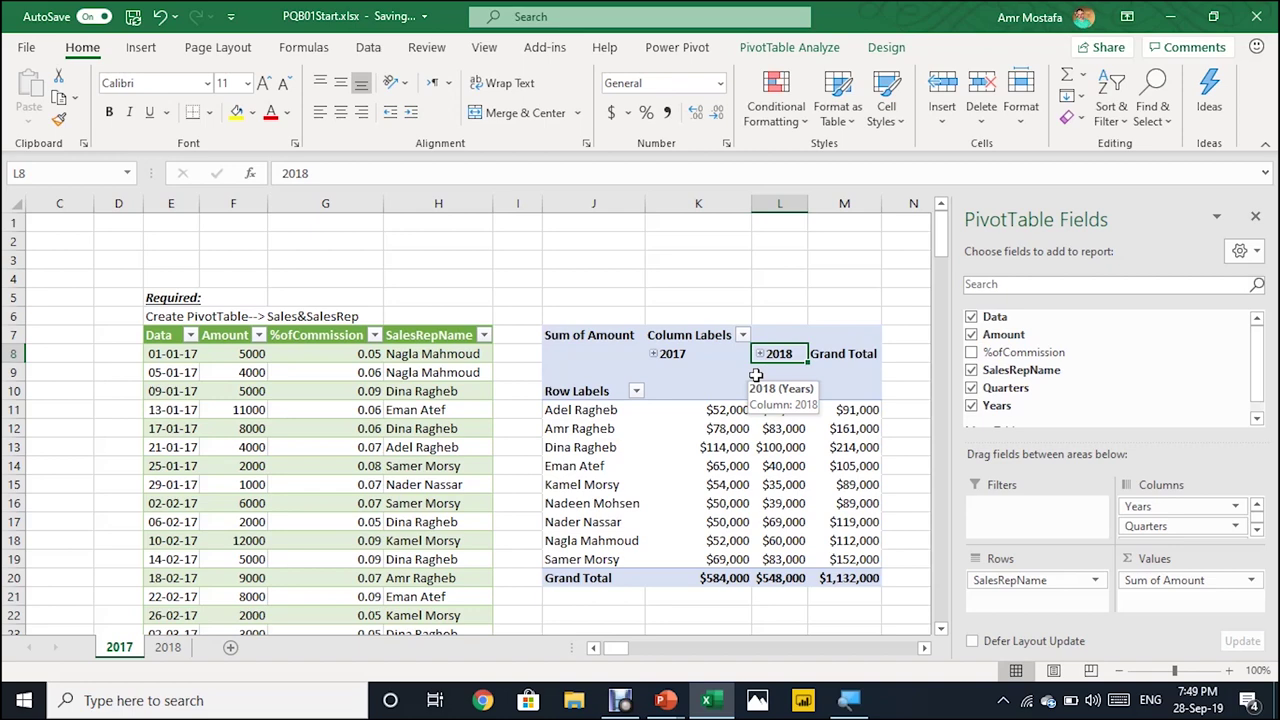
key(Left)
key(Left)
key(Left)
key(Left)
key(Left)
key(Left)
key(Left)
key(Left)
key(Left)
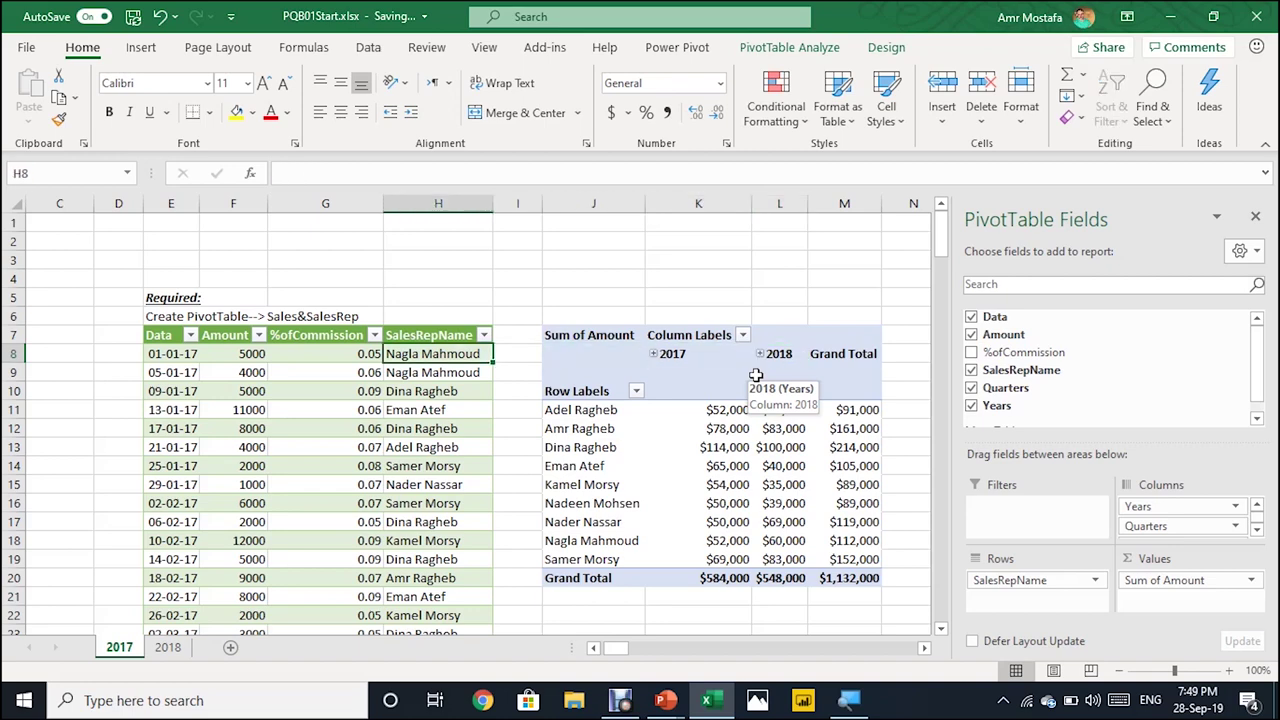
key(Left)
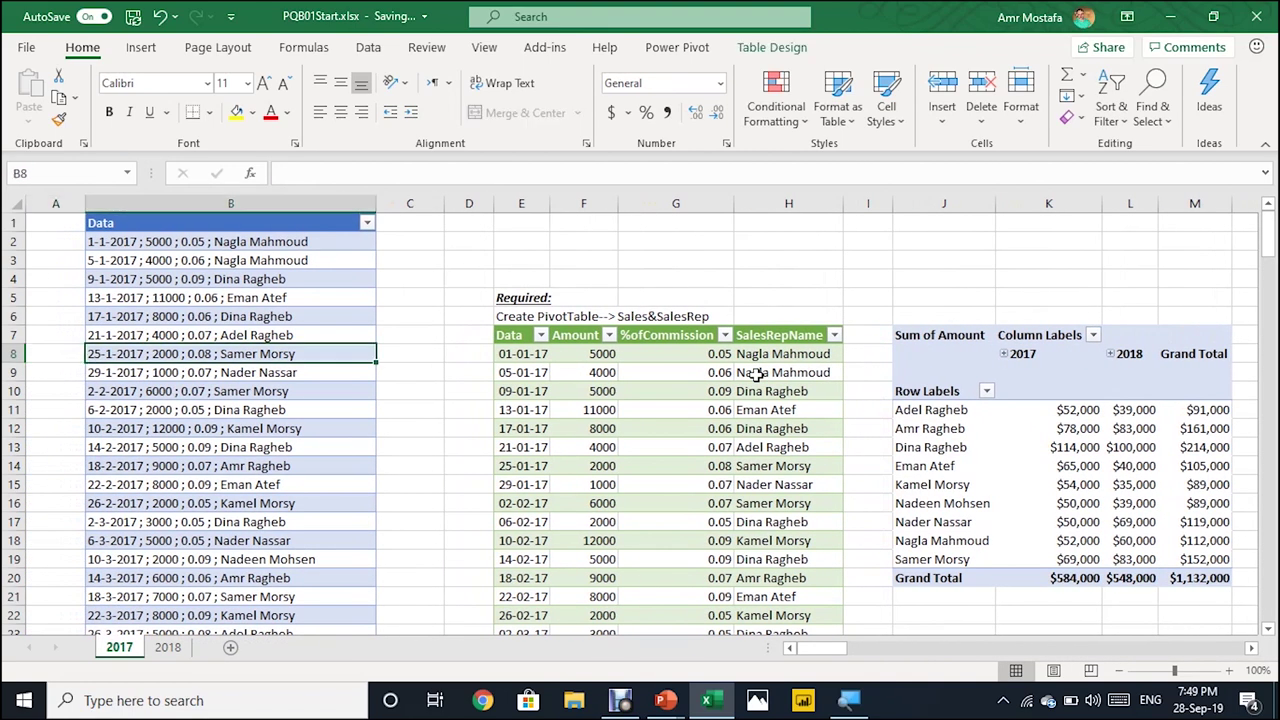
key(Right)
key(Right)
key(Right)
key(Right)
key(Right)
key(Right)
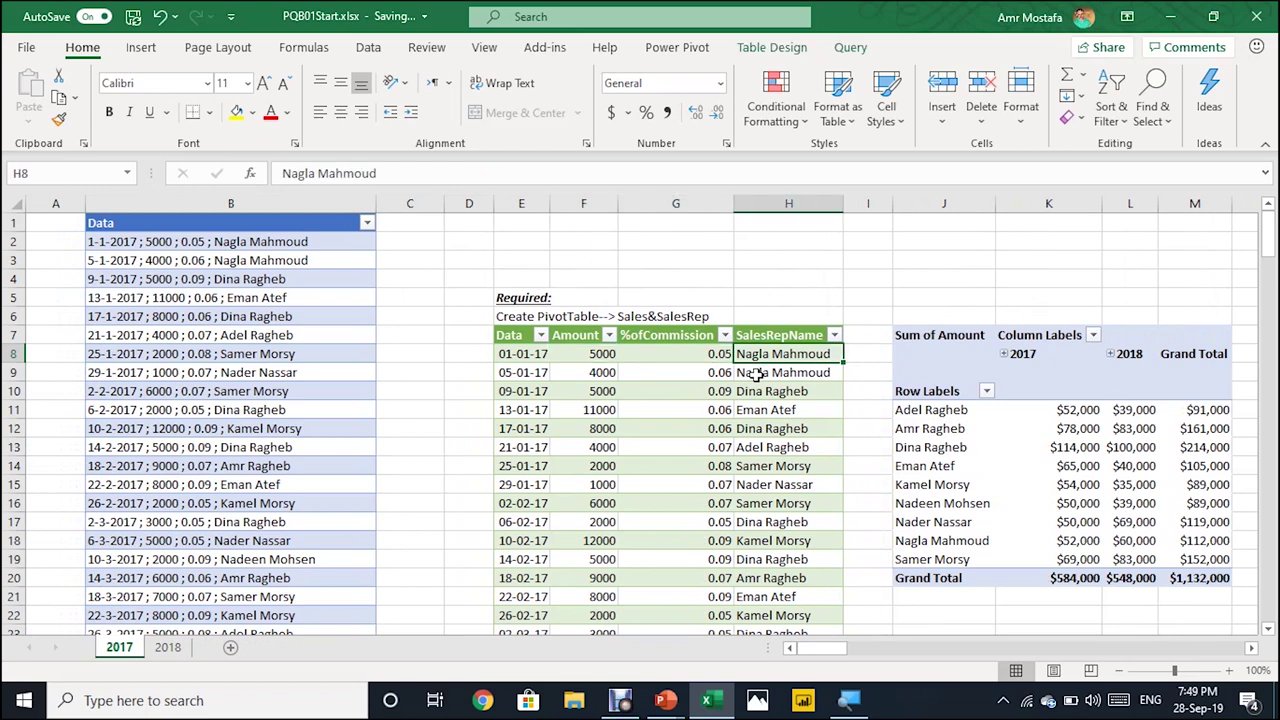